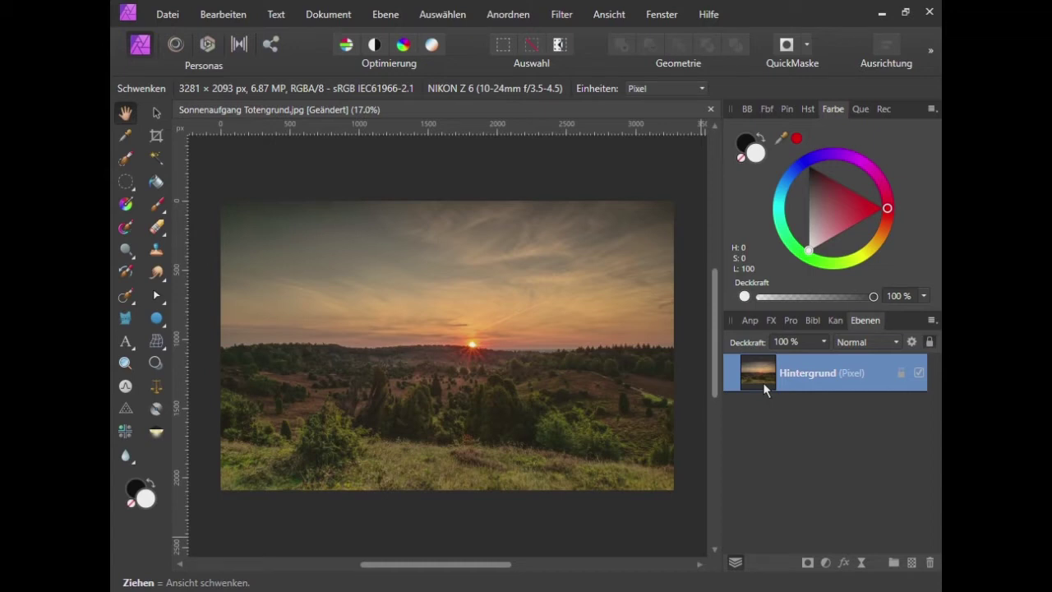
# Duplicate the Hintergrund layer three times with Ctrl+J, giving four identical pixel layers
pyautogui.hotkey('ctrl', 'j')
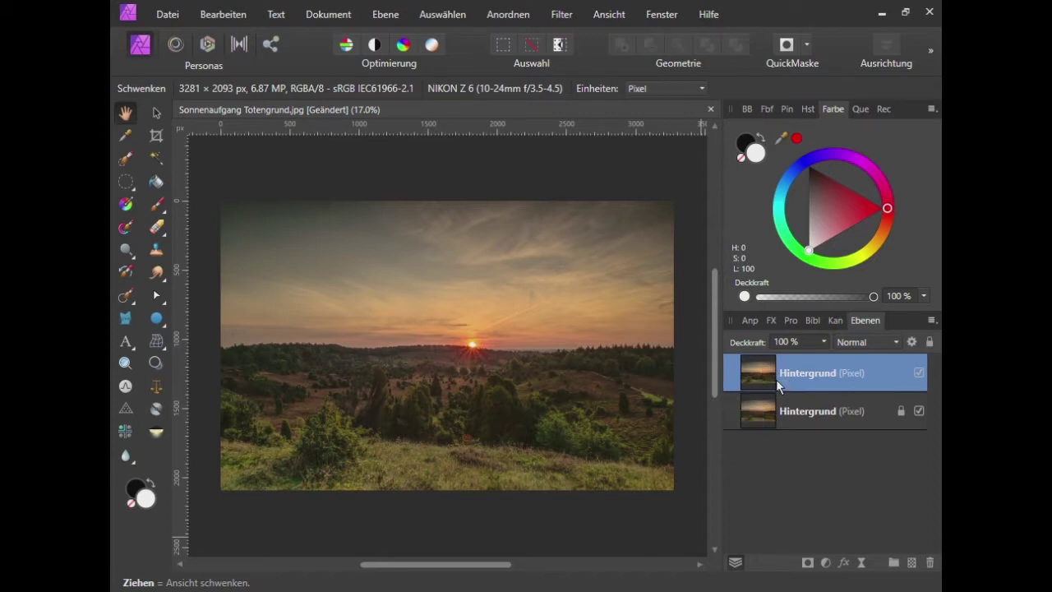
pyautogui.hotkey('ctrl', 'j')
pyautogui.hotkey('ctrl', 'j')
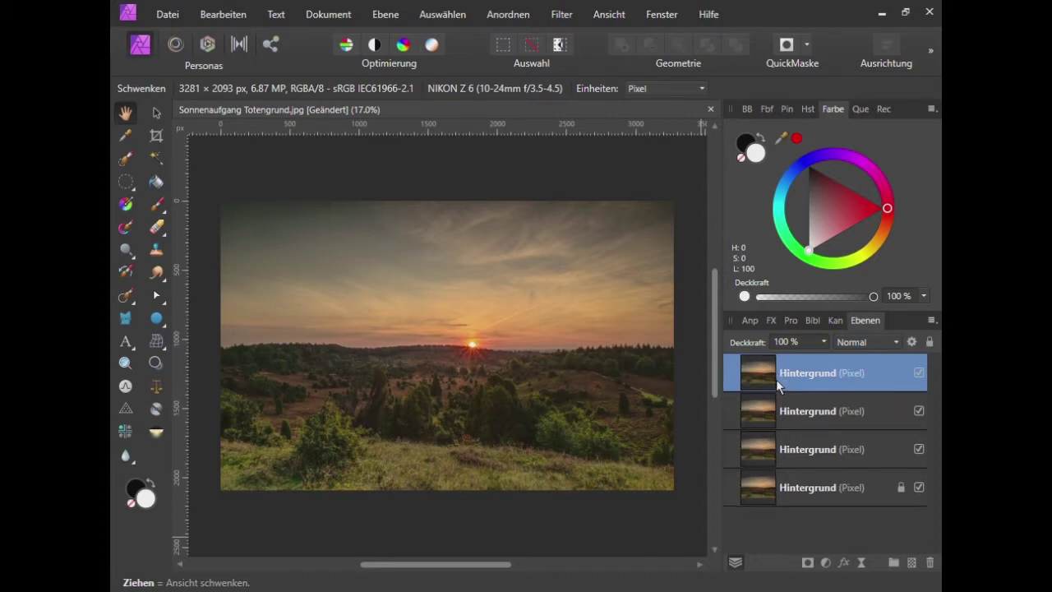
pyautogui.hotkey('ctrl', 'j')
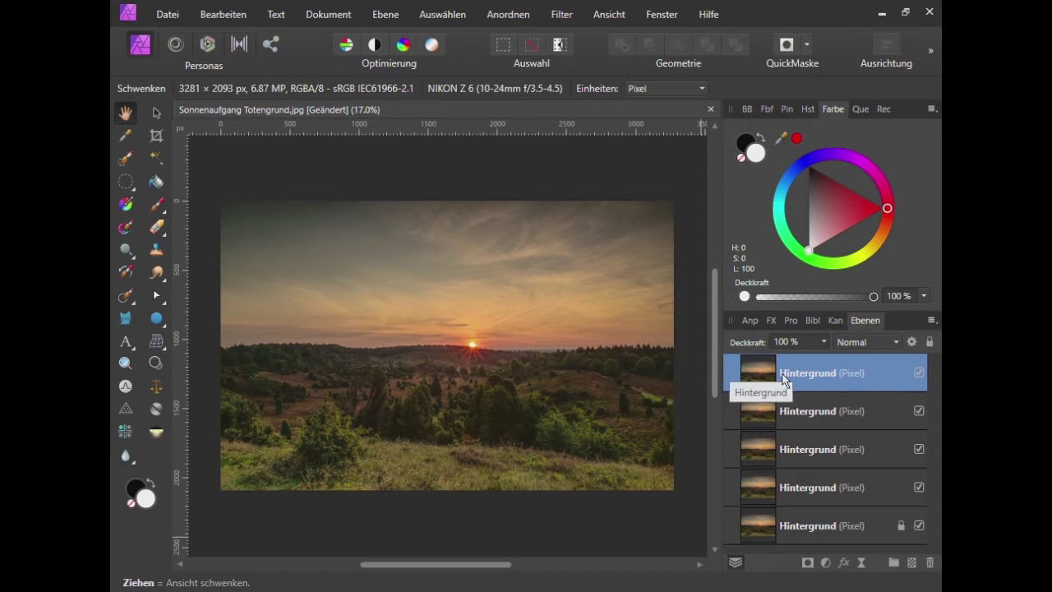
# Group the four Hintergrund copies into a Live-Stapelgruppe, expand it and select the second copy
pyautogui.keyDown('shift'); pyautogui.click(795, 488); pyautogui.keyUp('shift')
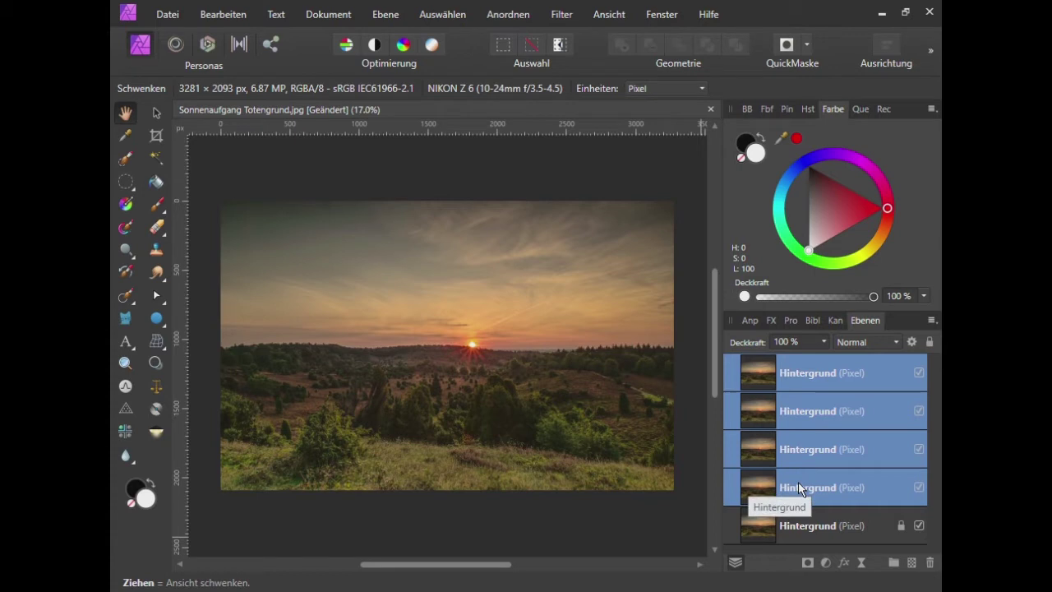
pyautogui.click(491, 19)
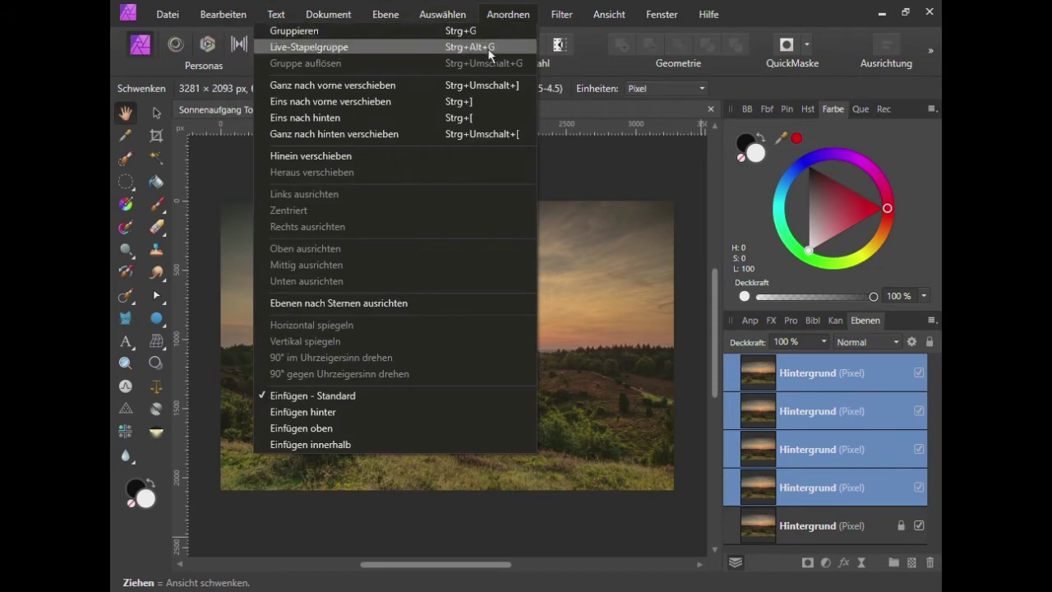
pyautogui.click(491, 48)
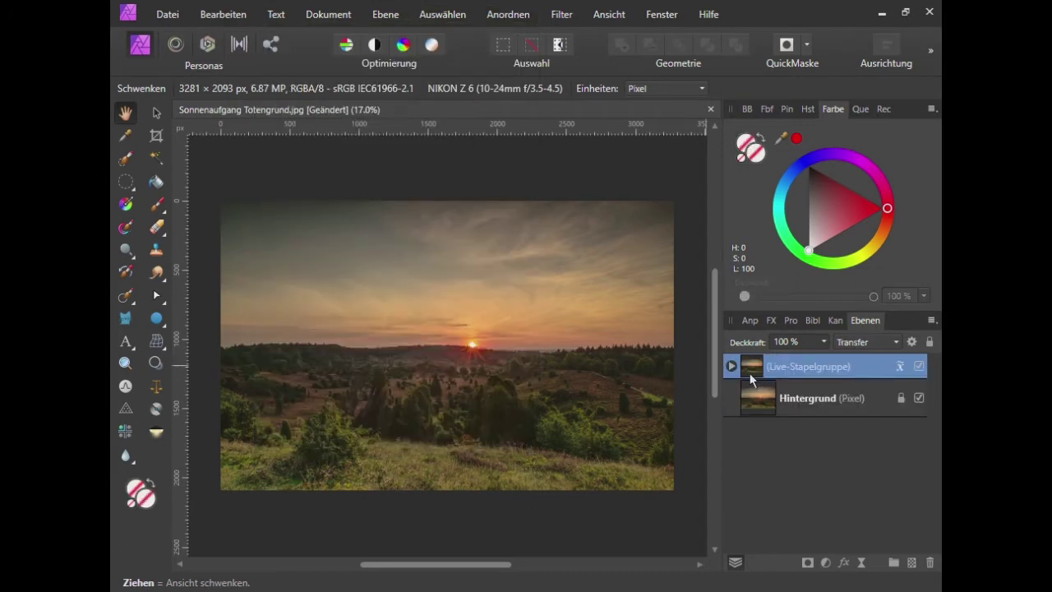
pyautogui.click(731, 366)
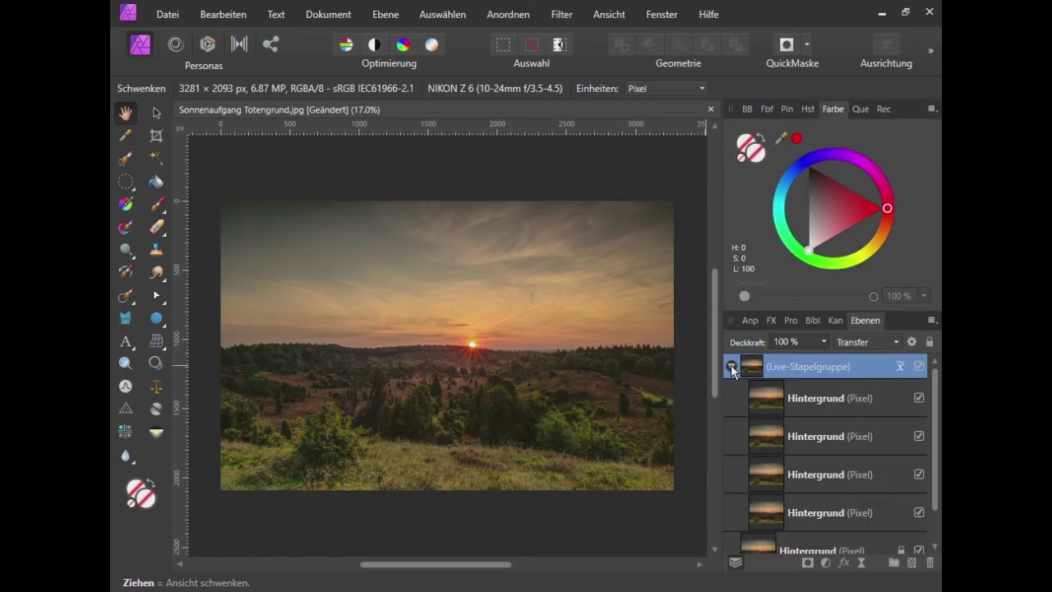
pyautogui.click(769, 432)
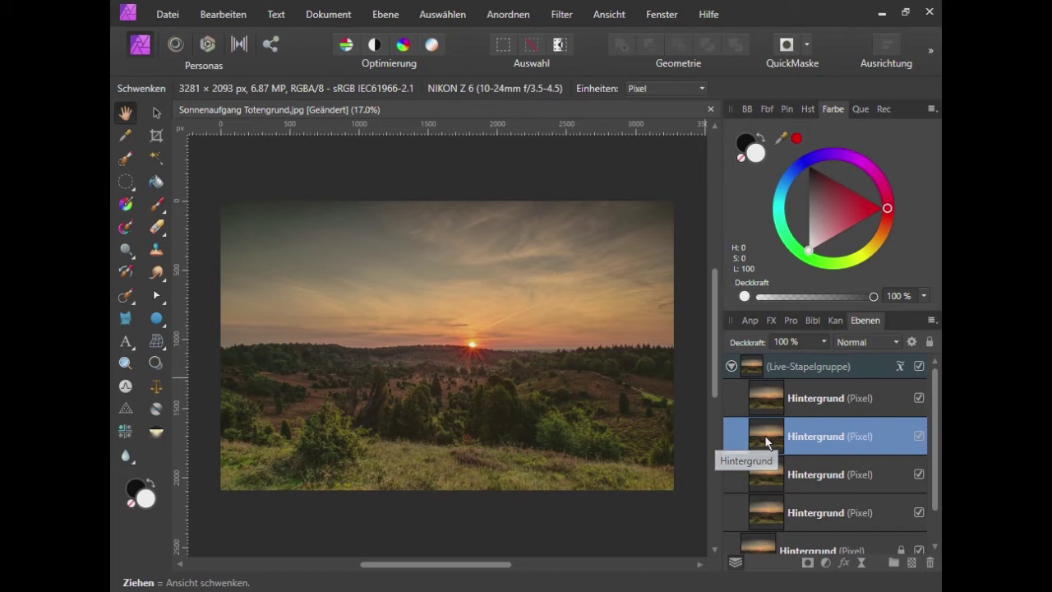
# Invert the fourth stack copy and set the live stack operator to Durchschnitt
pyautogui.click(776, 507)
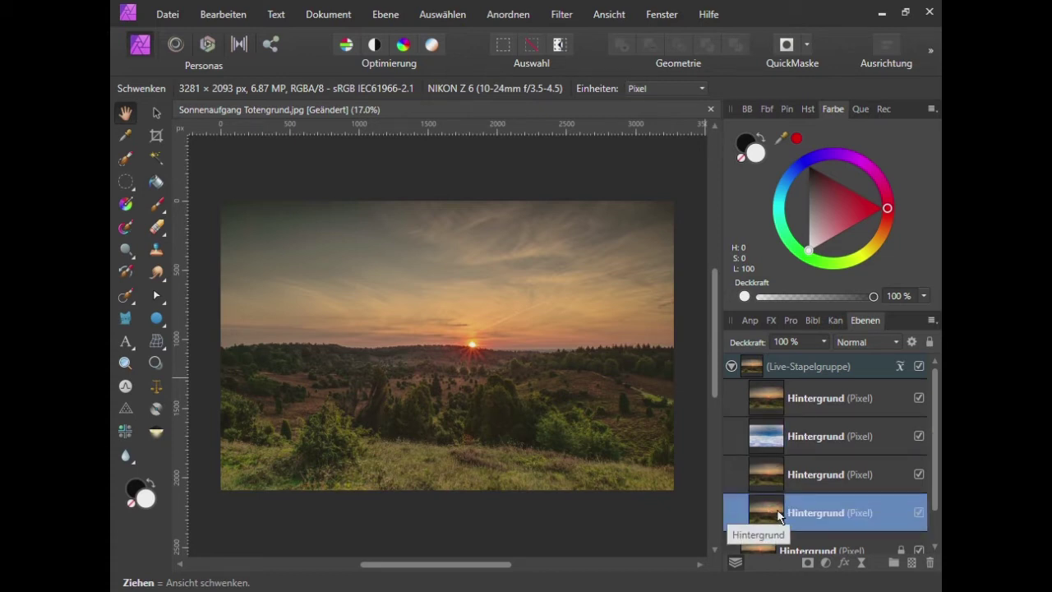
pyautogui.hotkey('ctrl', 'i')
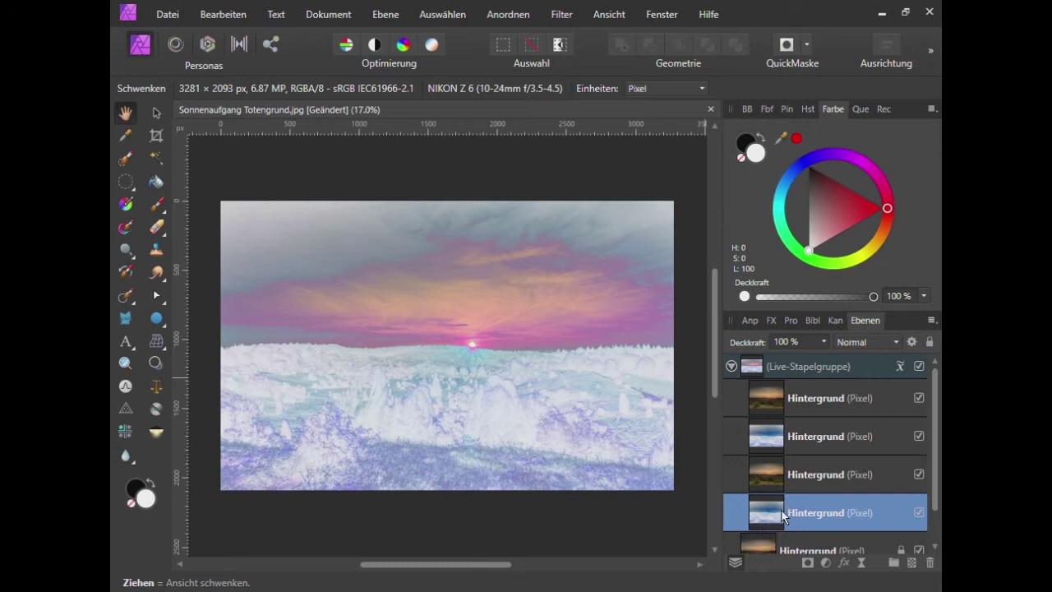
pyautogui.click(900, 368)
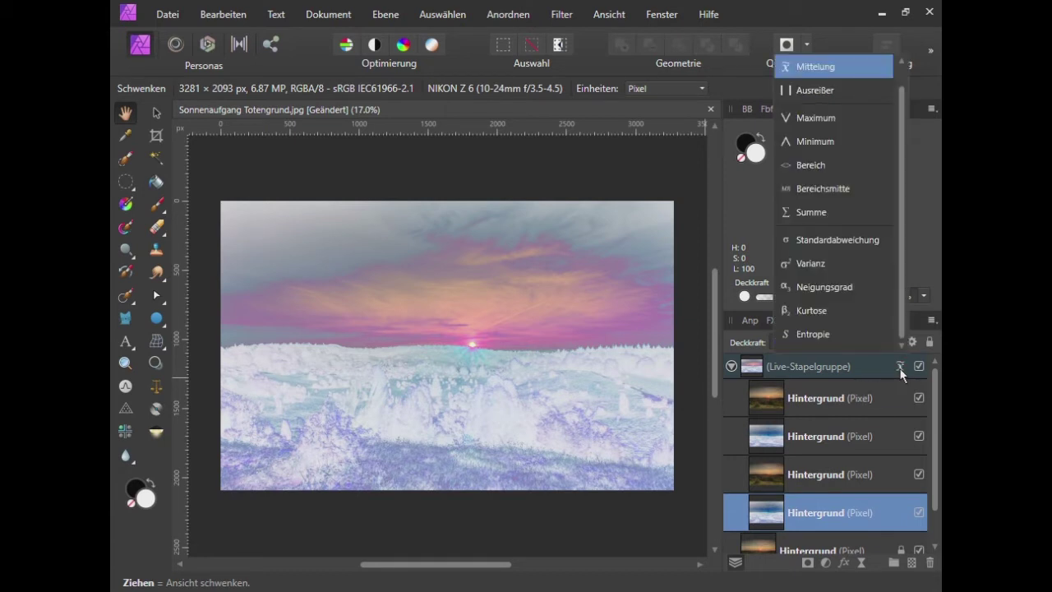
pyautogui.scroll(1, 820, 281)
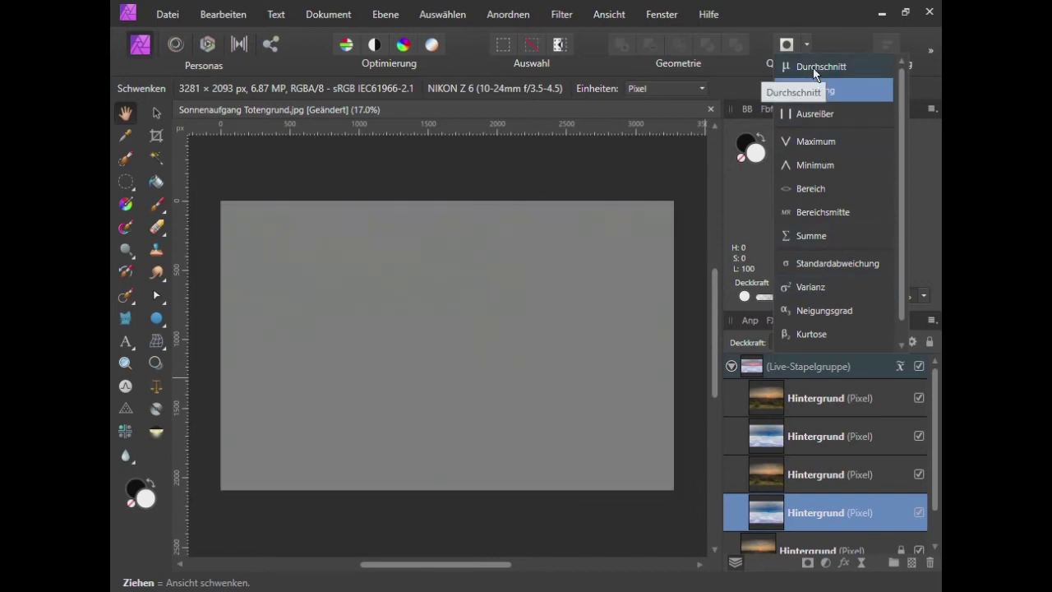
pyautogui.click(813, 69)
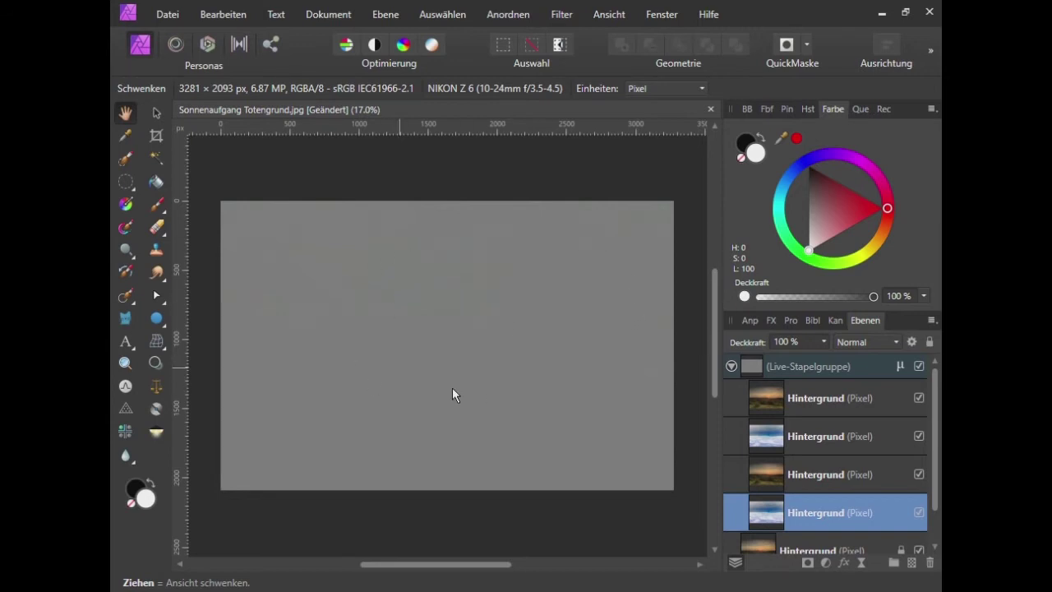
# Wrap the Live-Stapelgruppe in a new Gruppe blended with Ineinanderkopieren
pyautogui.rightClick(757, 372)
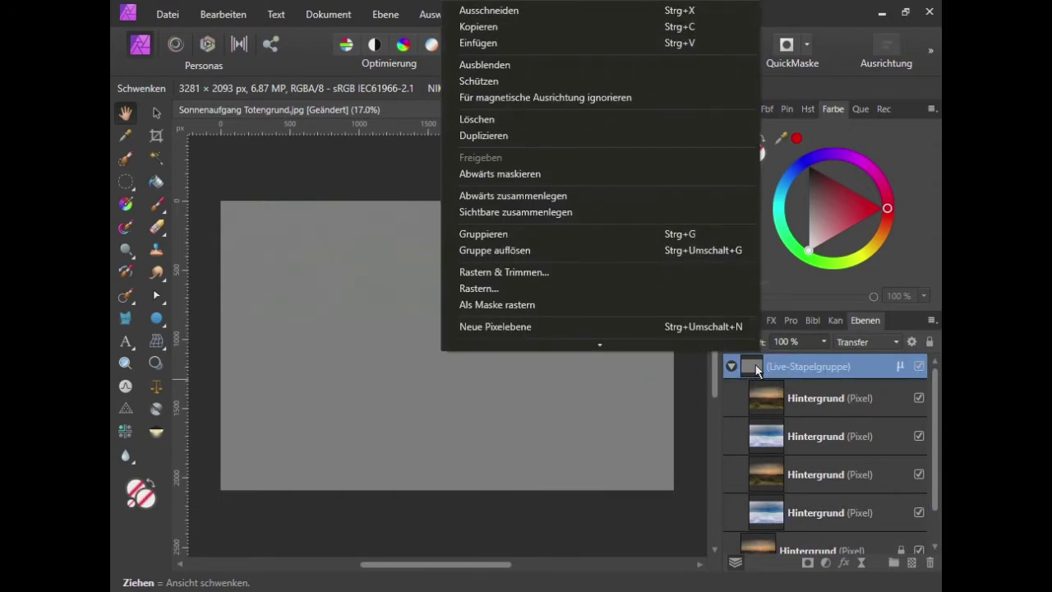
pyautogui.click(489, 234)
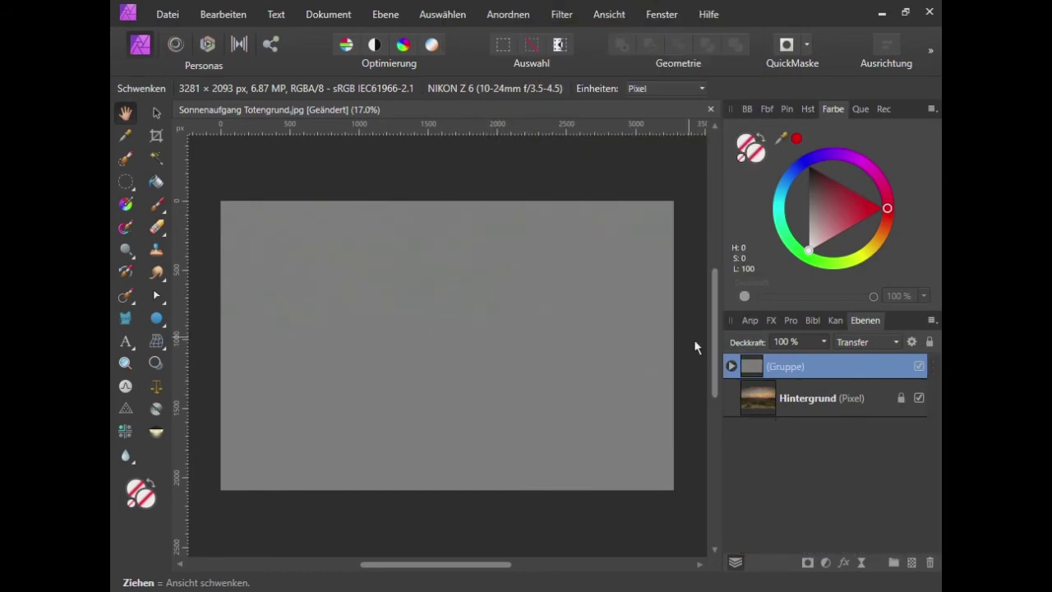
pyautogui.click(894, 344)
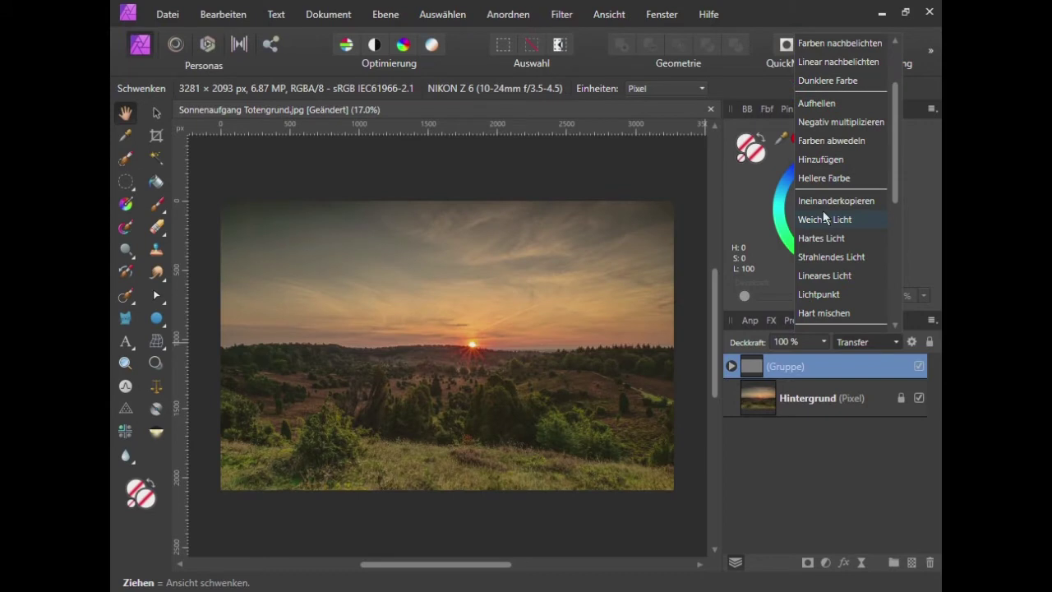
pyautogui.click(821, 203)
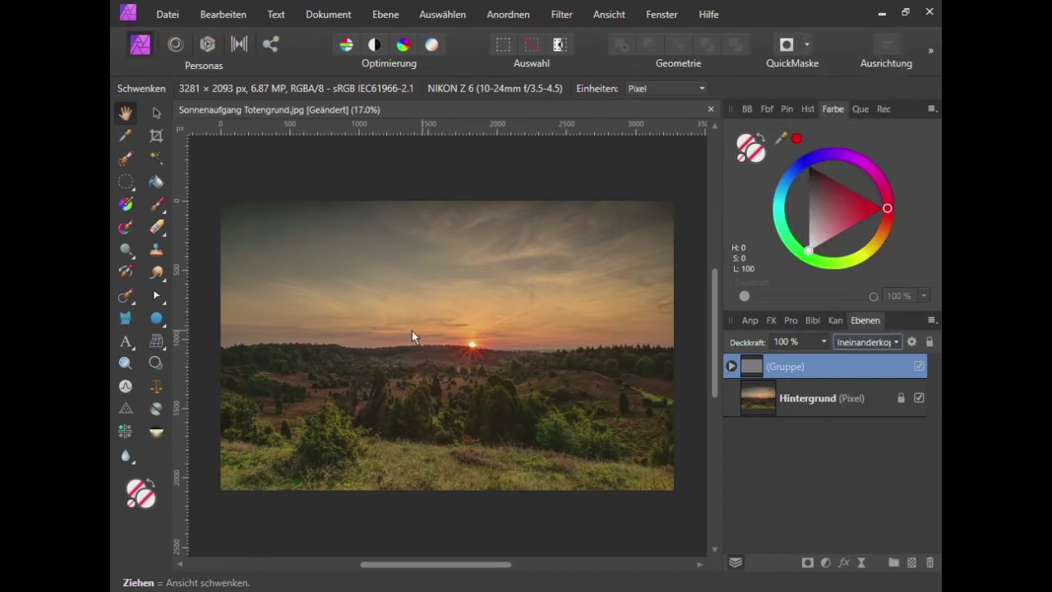
# Add an Umfärben recolour adjustment nested inside the second Hintergrund copy of the stack
pyautogui.click(732, 365)
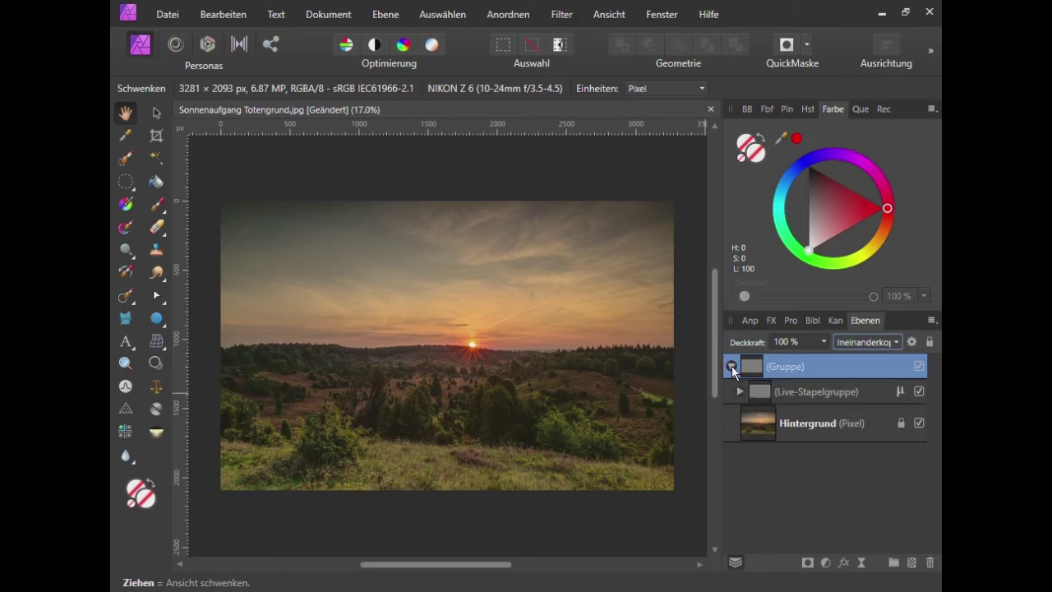
pyautogui.click(739, 392)
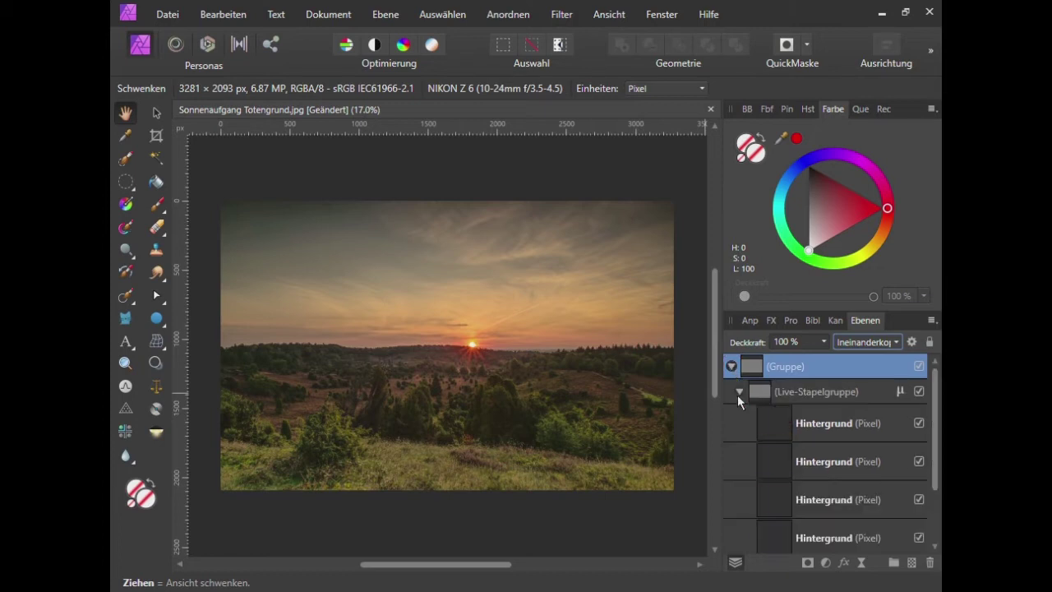
pyautogui.click(777, 456)
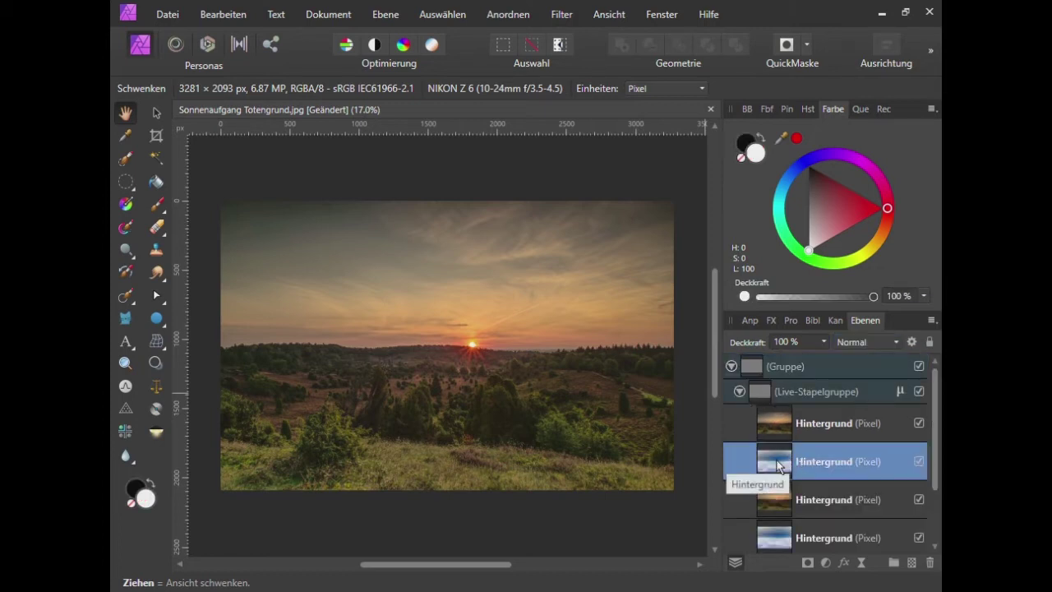
pyautogui.click(826, 563)
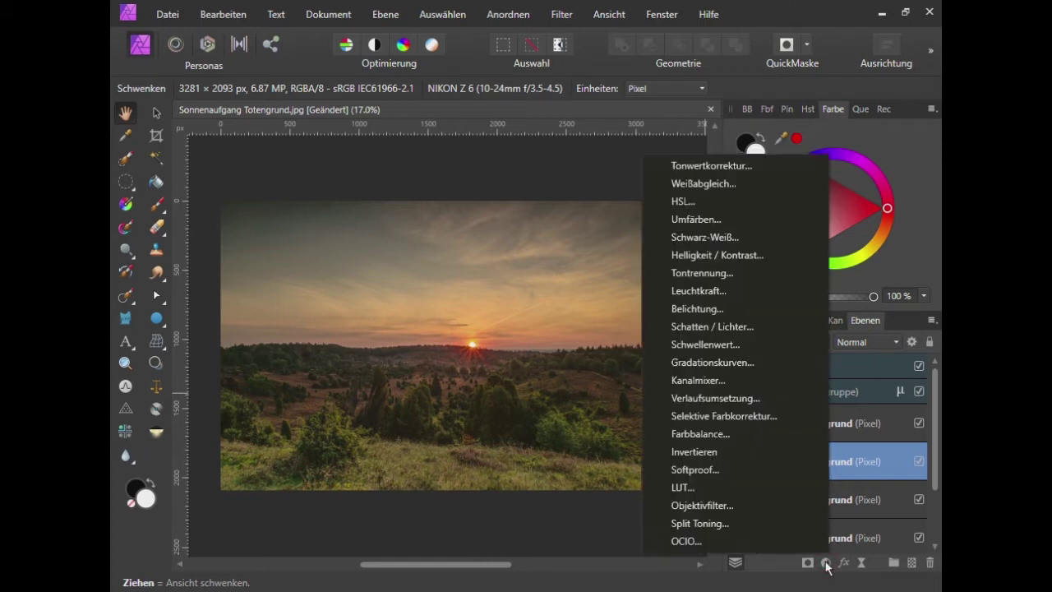
pyautogui.click(691, 222)
pyautogui.click(928, 248)
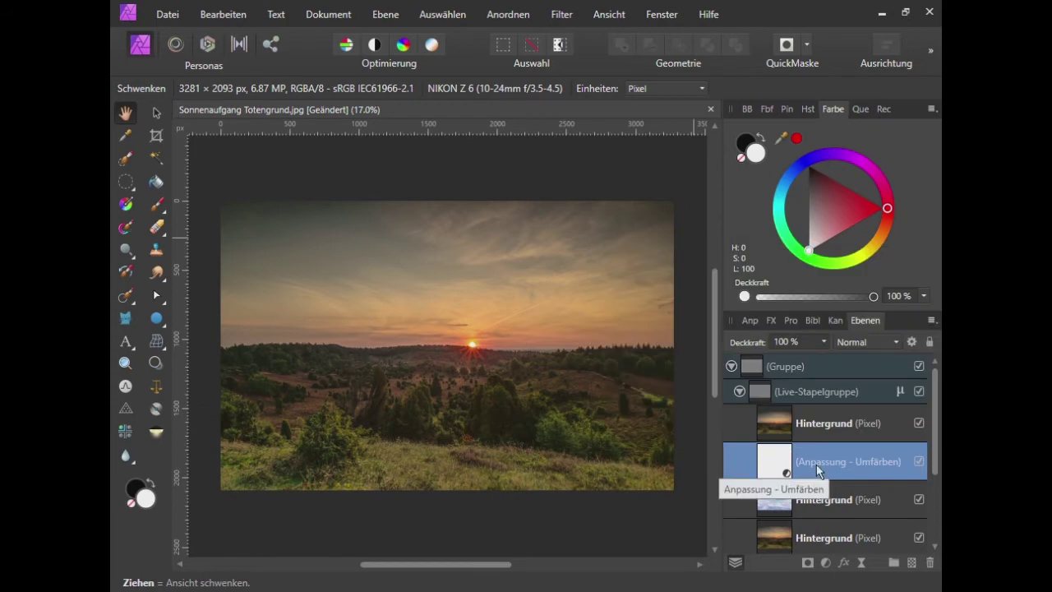
pyautogui.moveTo(779, 467); pyautogui.dragTo(780, 519)
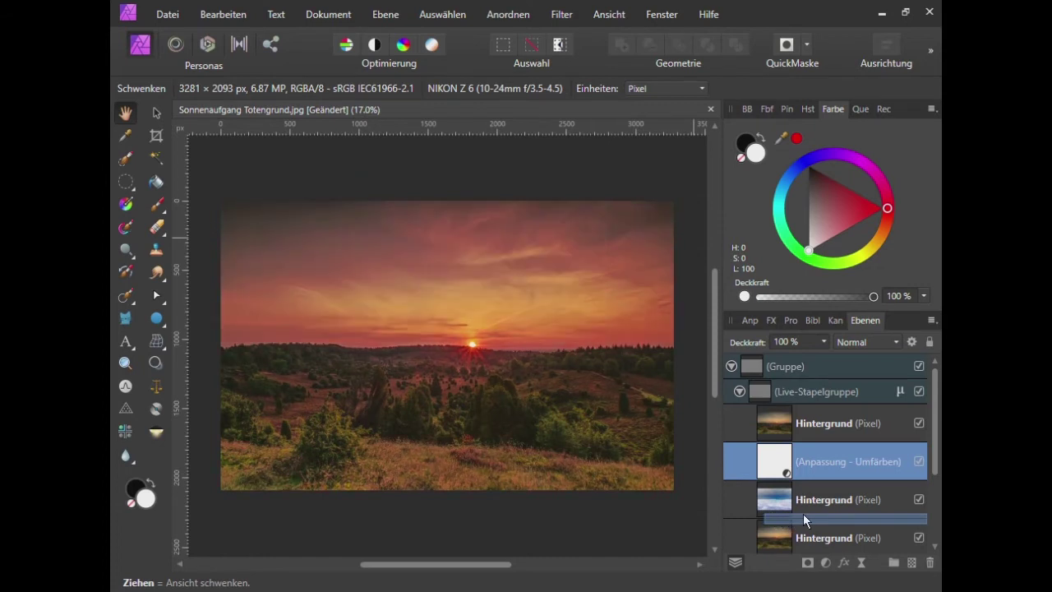
pyautogui.moveTo(803, 514); pyautogui.dragTo(804, 513)
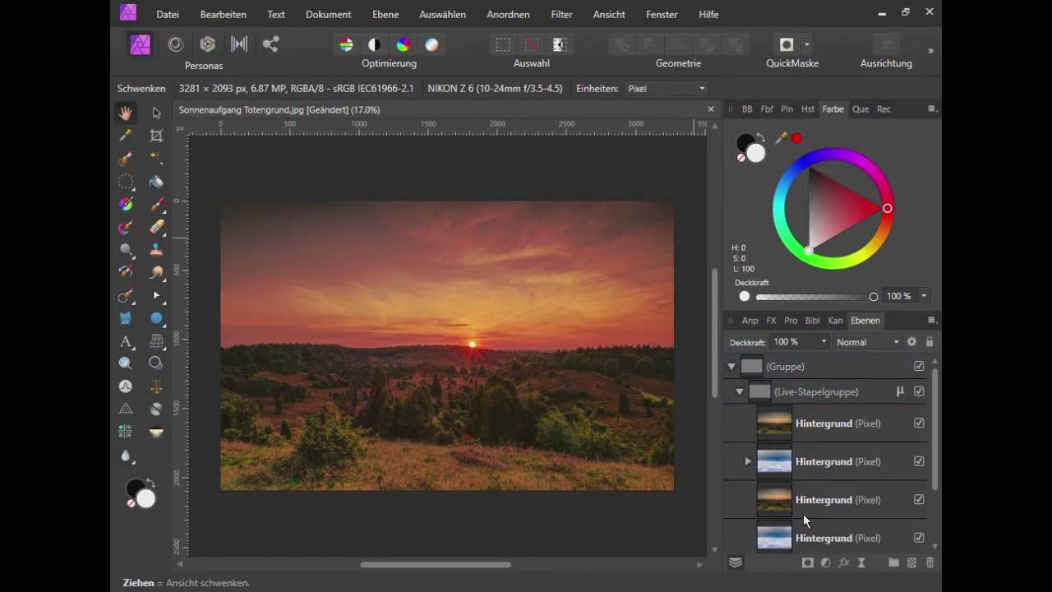
pyautogui.click(779, 499)
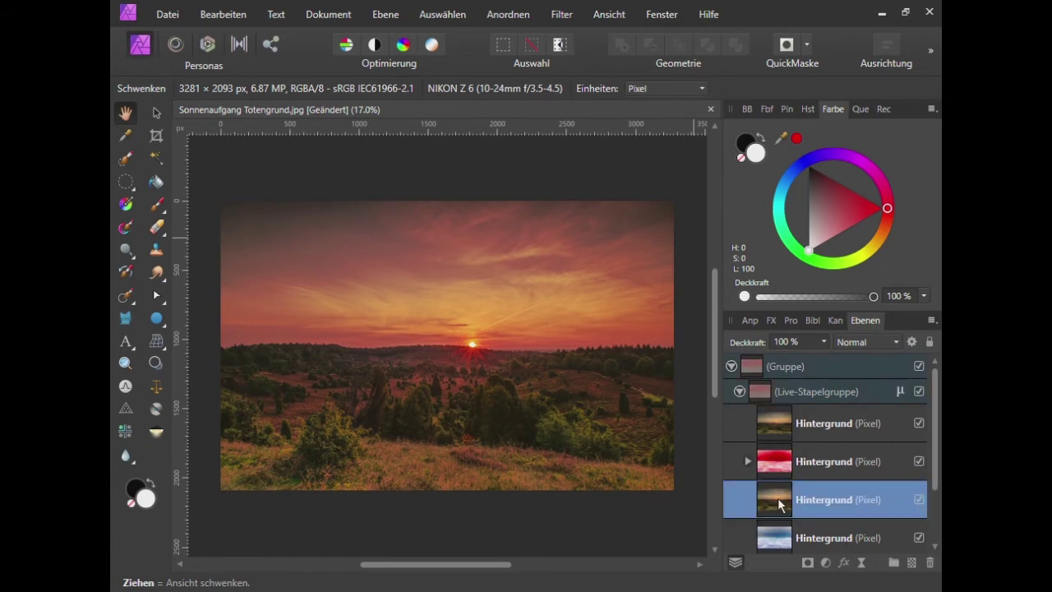
# Add a Schwarz-Weiß adjustment and nest it inside the third Hintergrund copy
pyautogui.click(827, 562)
pyautogui.click(704, 238)
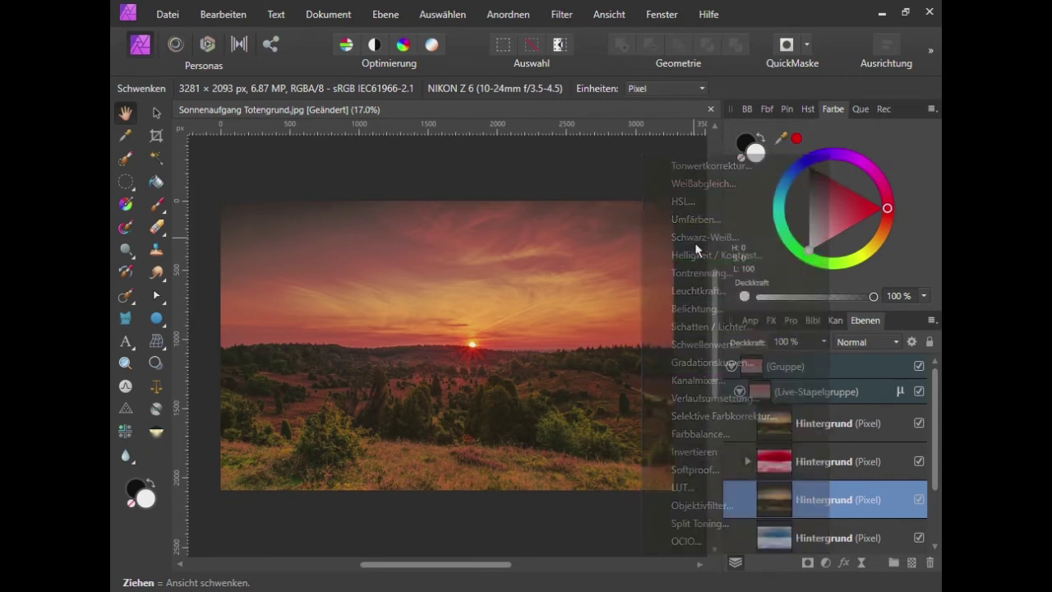
pyautogui.click(931, 116)
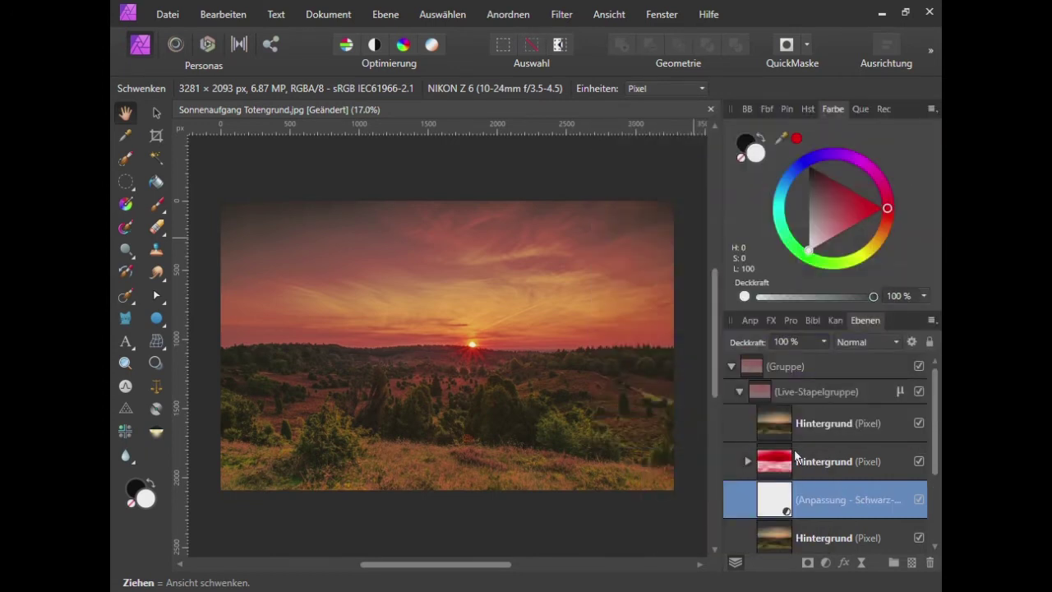
pyautogui.scroll(-2, 803, 461)
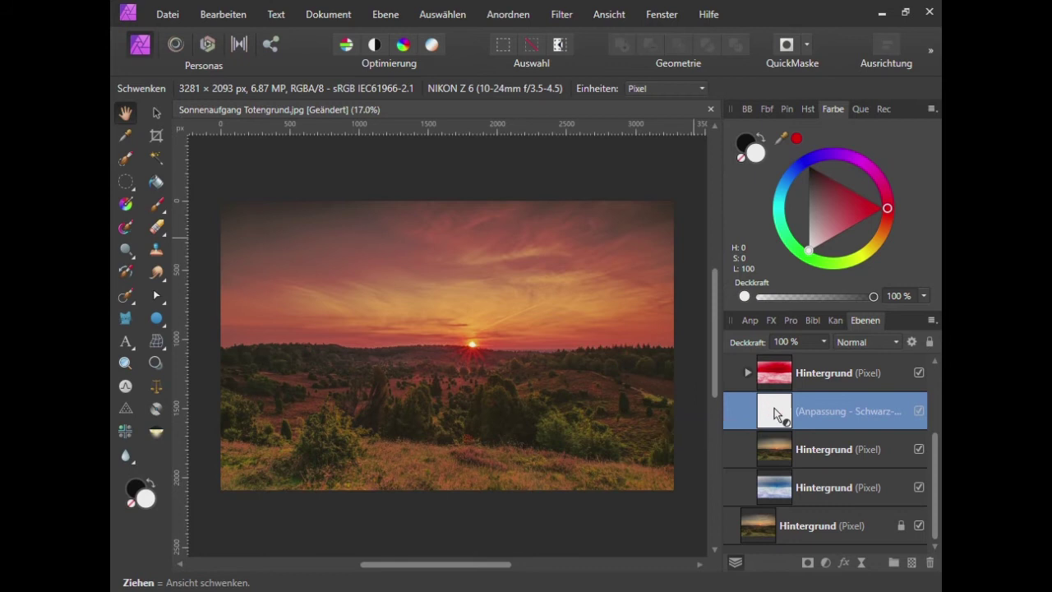
pyautogui.moveTo(775, 408); pyautogui.dragTo(770, 460)
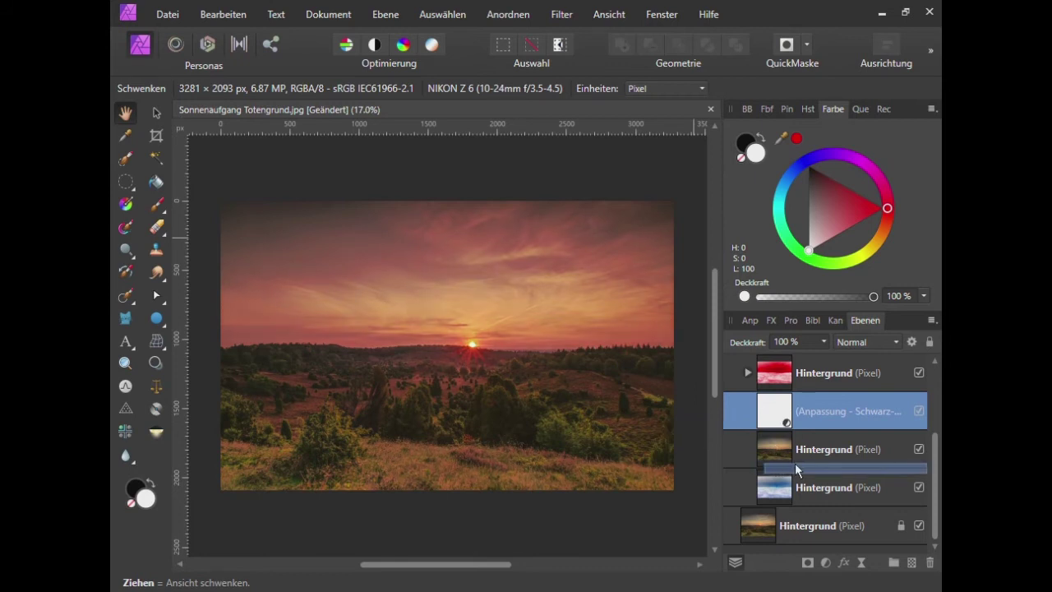
pyautogui.moveTo(795, 463); pyautogui.dragTo(795, 463)
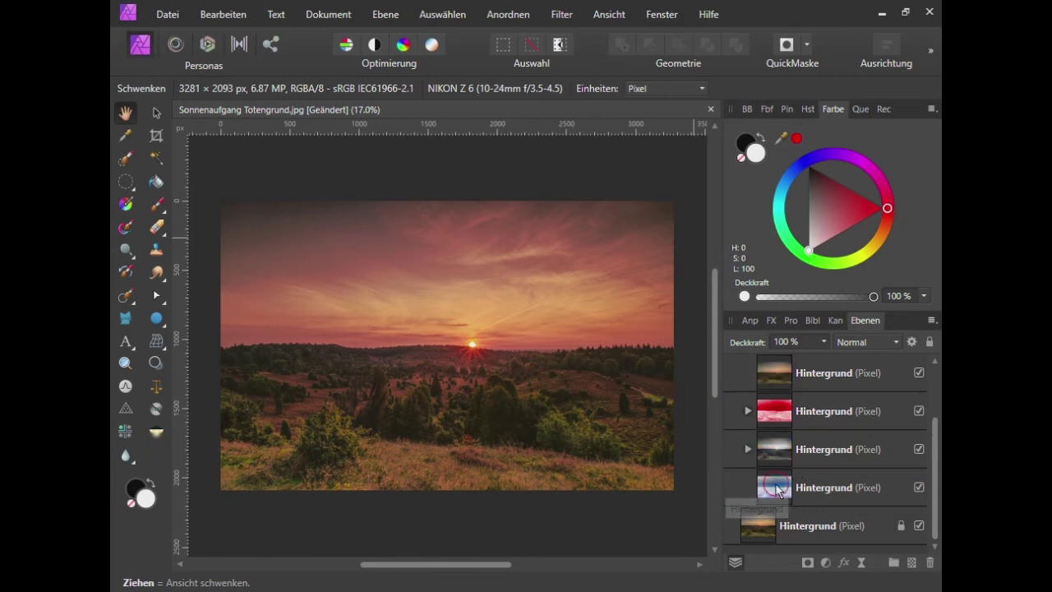
pyautogui.click(777, 491)
# Nest a Helligkeit / Kontrast adjustment inside the blue-sky Hintergrund copy and expand it
pyautogui.click(826, 564)
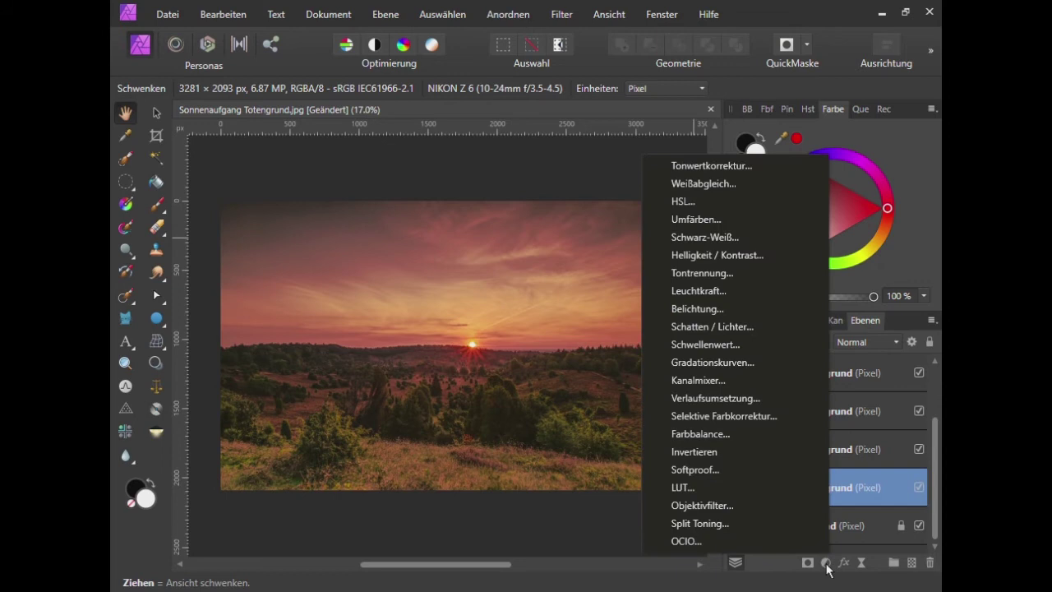
pyautogui.click(730, 255)
pyautogui.click(925, 282)
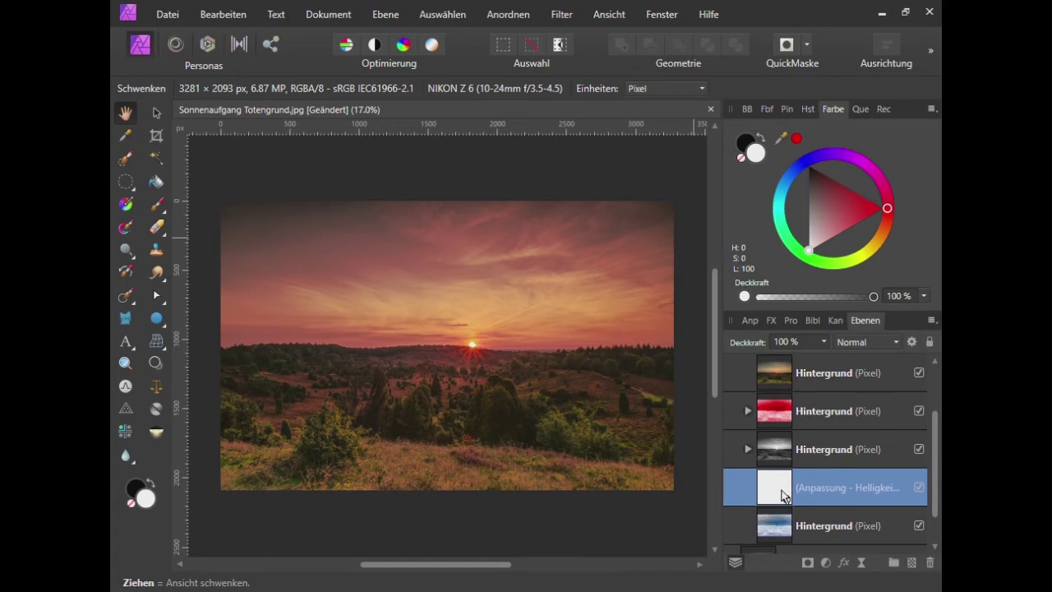
pyautogui.moveTo(783, 494); pyautogui.dragTo(780, 505)
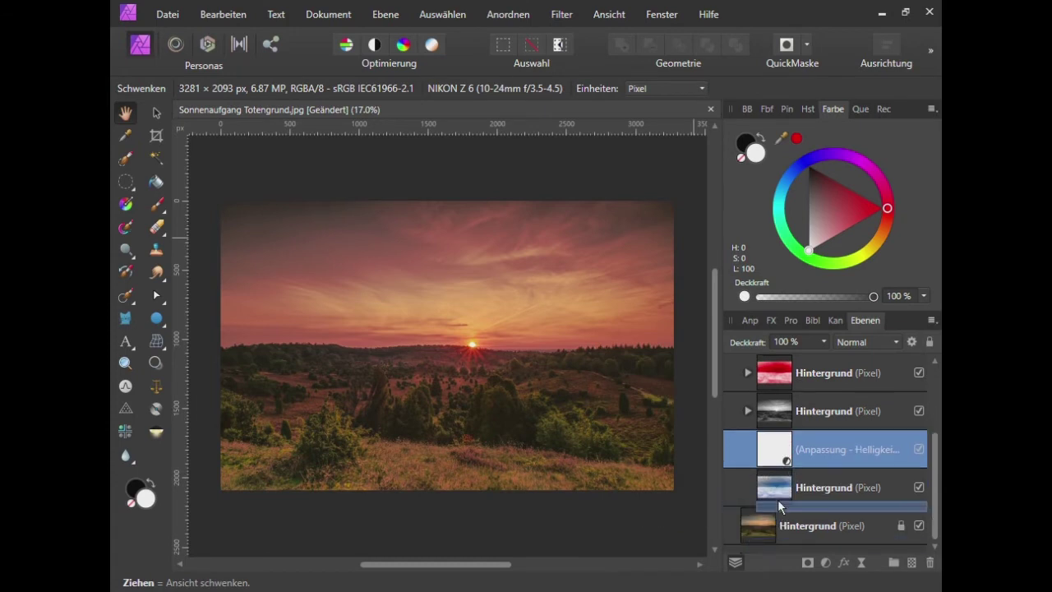
pyautogui.moveTo(795, 499); pyautogui.dragTo(795, 499)
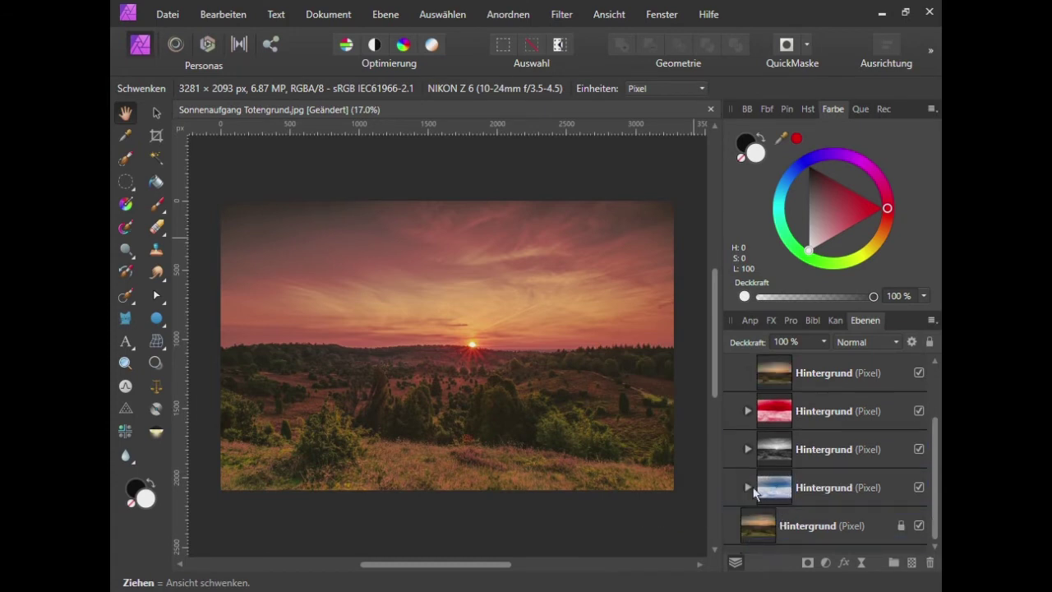
pyautogui.click(748, 488)
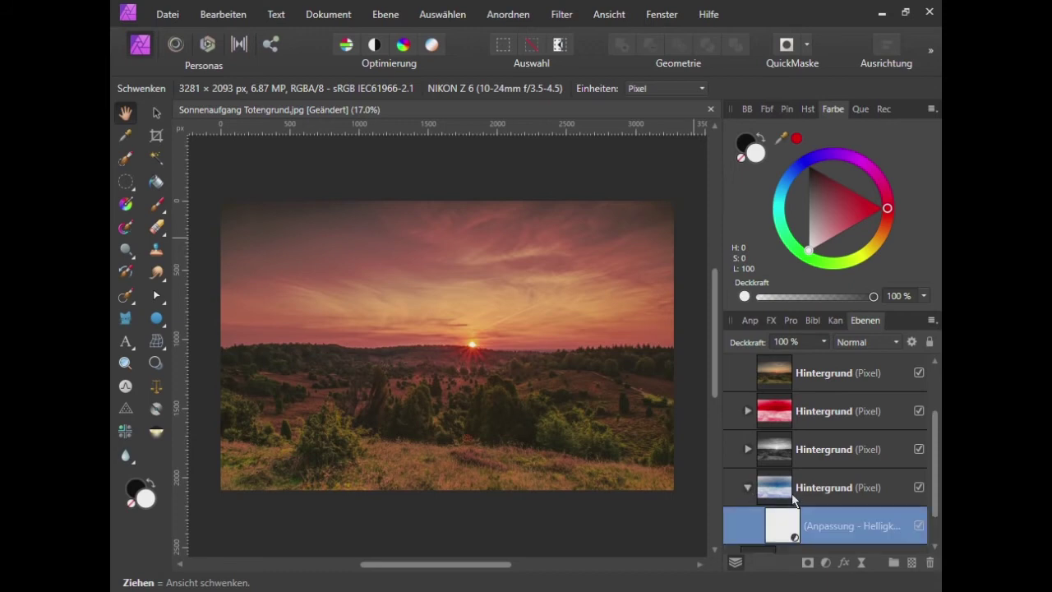
# Add a Schatten / Lichter adjustment to the blue-sky copy with default settings
pyautogui.click(826, 562)
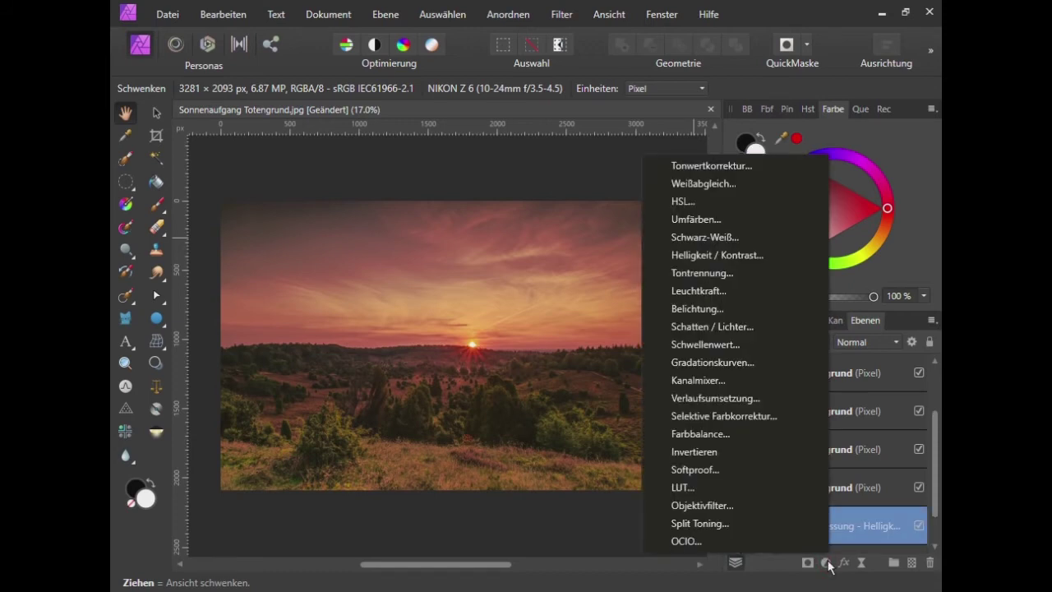
pyautogui.click(724, 328)
pyautogui.click(931, 301)
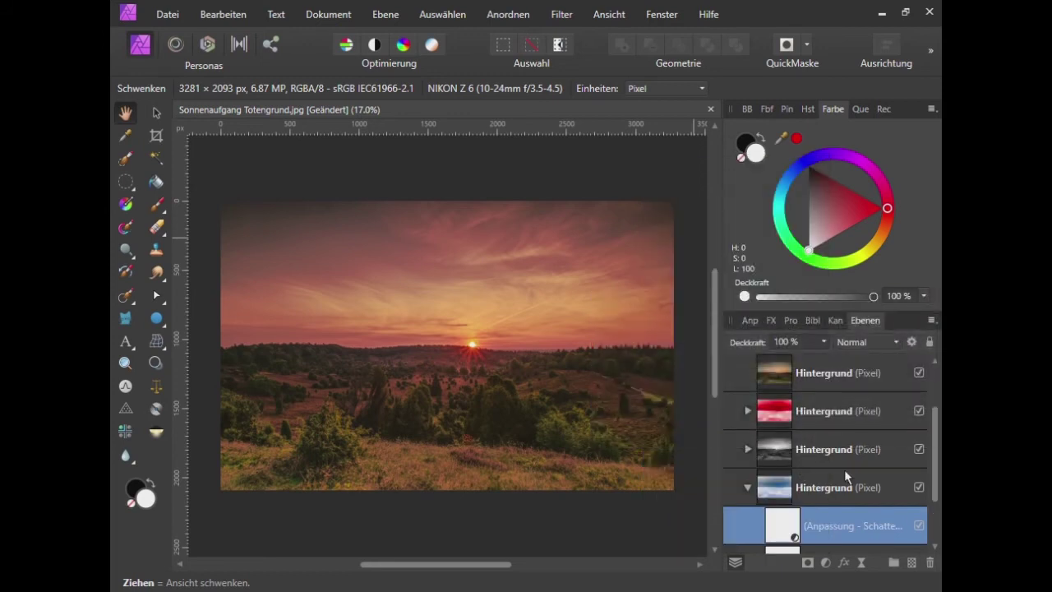
# Add a Gradationskurven curves adjustment, leaving the curve unchanged
pyautogui.click(827, 563)
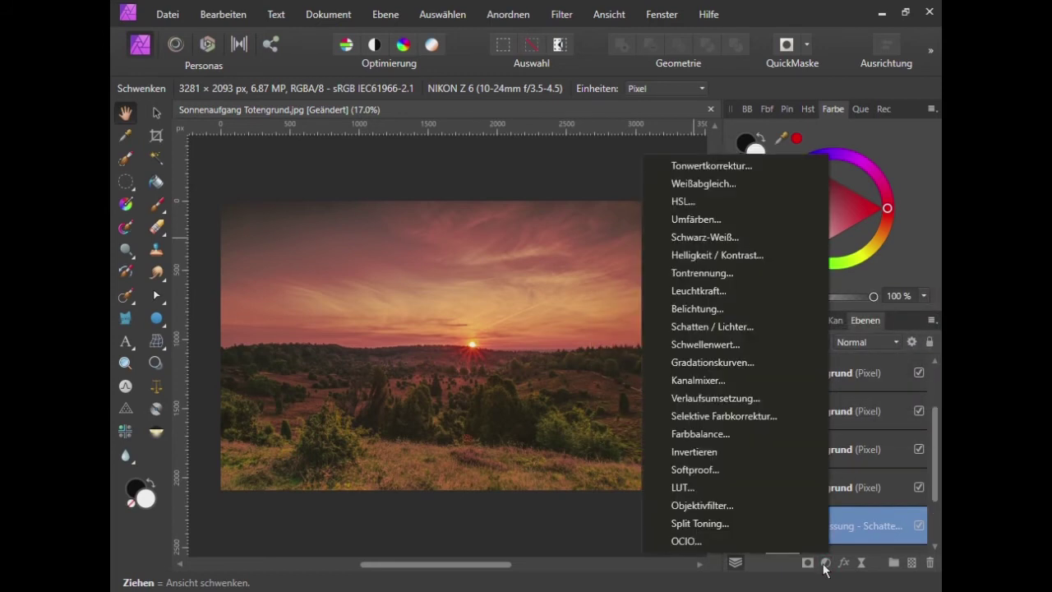
pyautogui.click(714, 362)
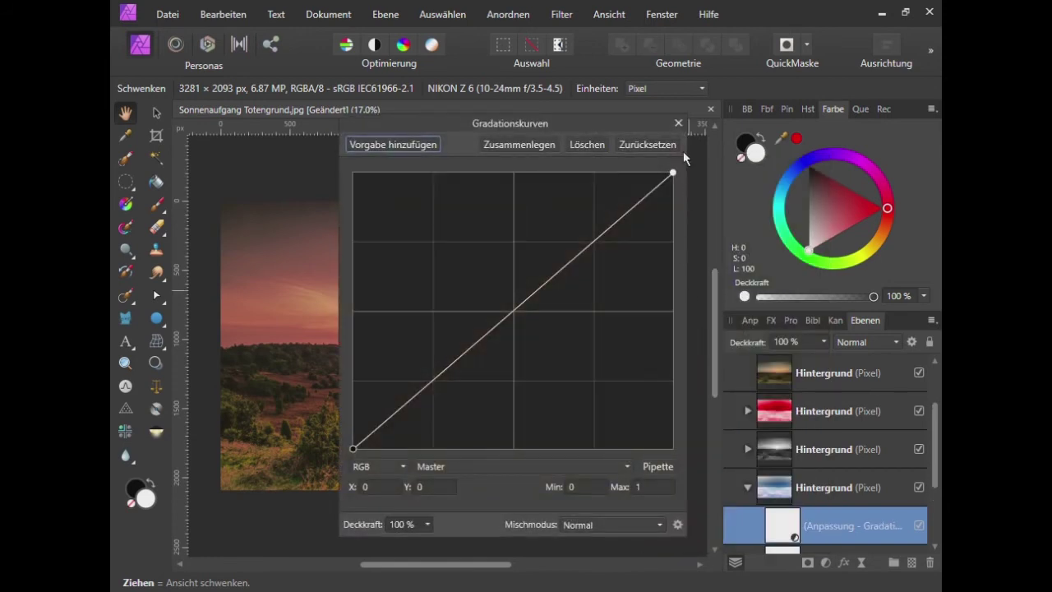
pyautogui.click(677, 124)
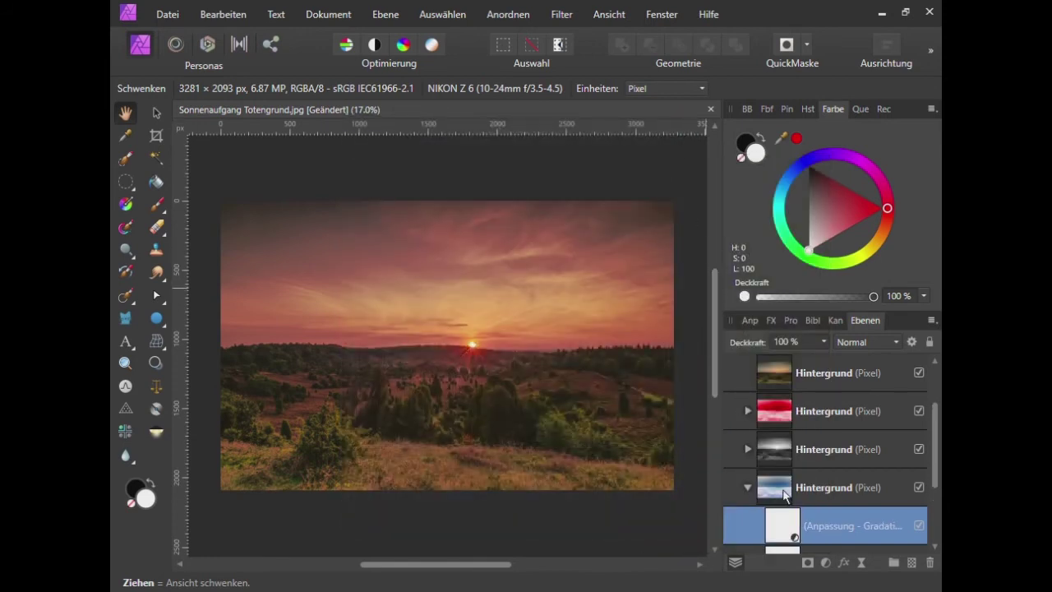
pyautogui.scroll(-3, 837, 457)
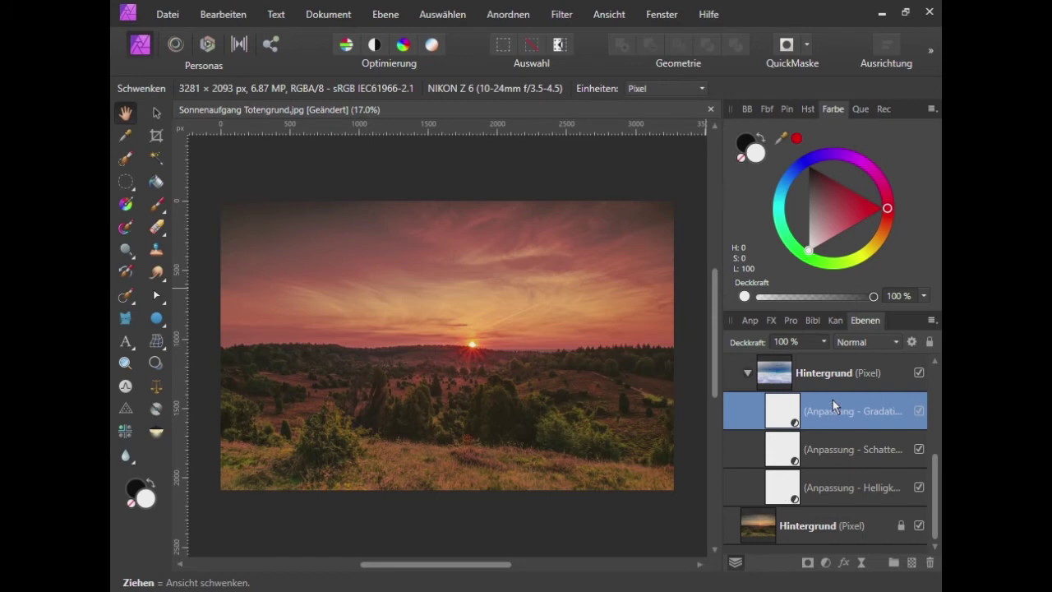
# Collapse the blue-sky copy and open the red copy's Umfärben adjustment settings
pyautogui.click(747, 376)
pyautogui.scroll(1, 753, 407)
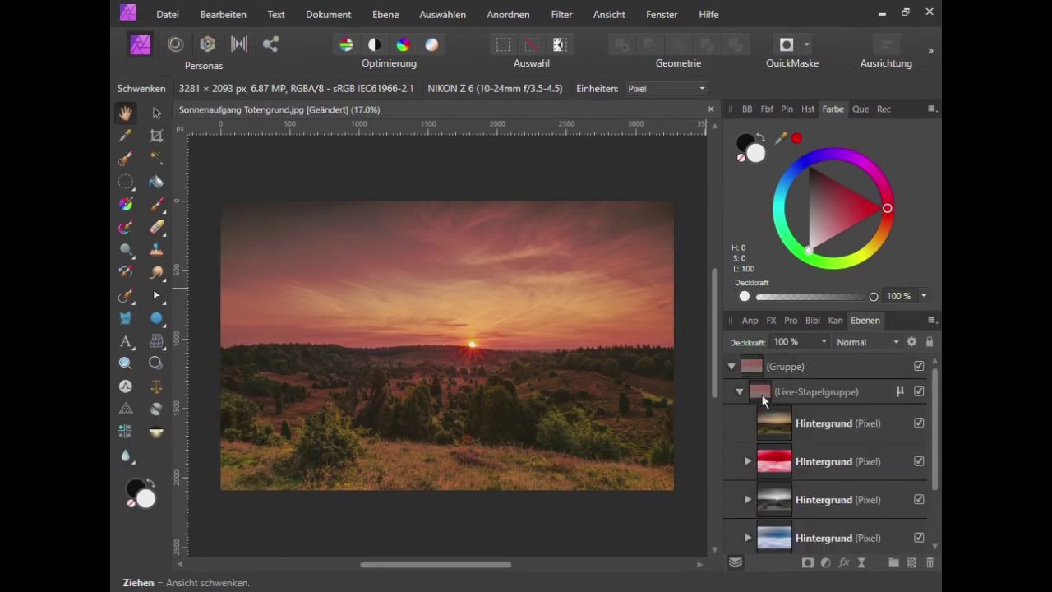
pyautogui.click(744, 462)
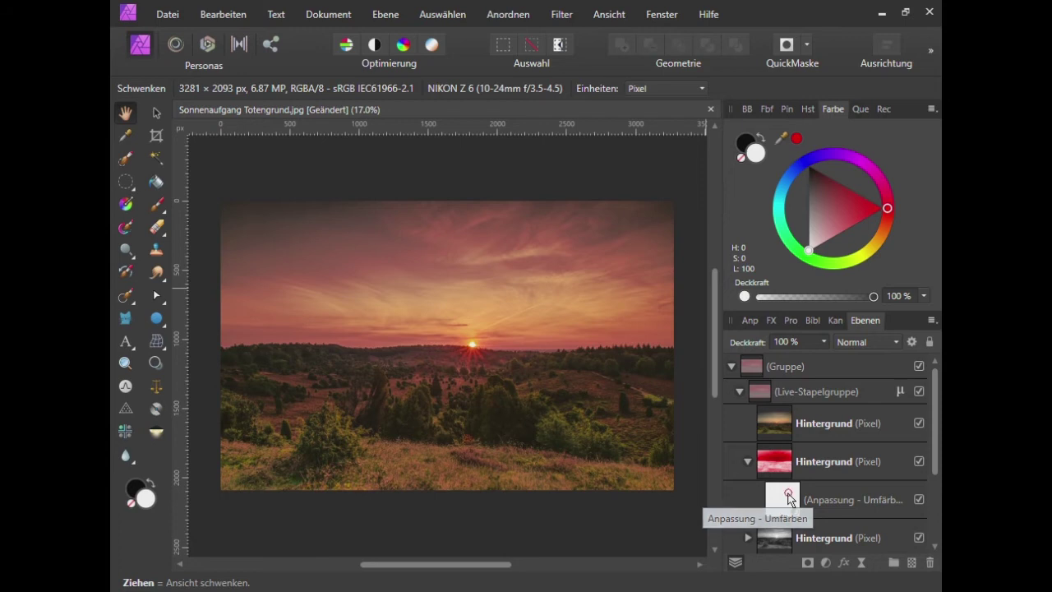
pyautogui.doubleClick(783, 497)
pyautogui.moveTo(595, 343)
pyautogui.mouseDown()
pyautogui.moveTo(779, 98)
pyautogui.moveTo(791, 38)
pyautogui.mouseUp()
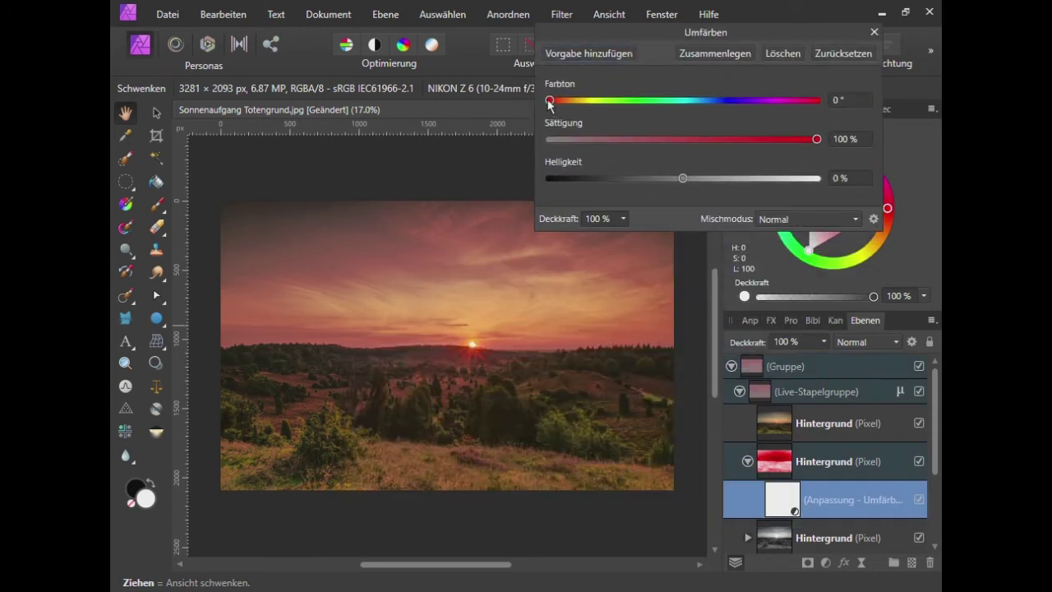
# Set Umfärben hue 246.2°, saturation 93% and lightness -14%
pyautogui.moveTo(550, 101); pyautogui.dragTo(732, 111)
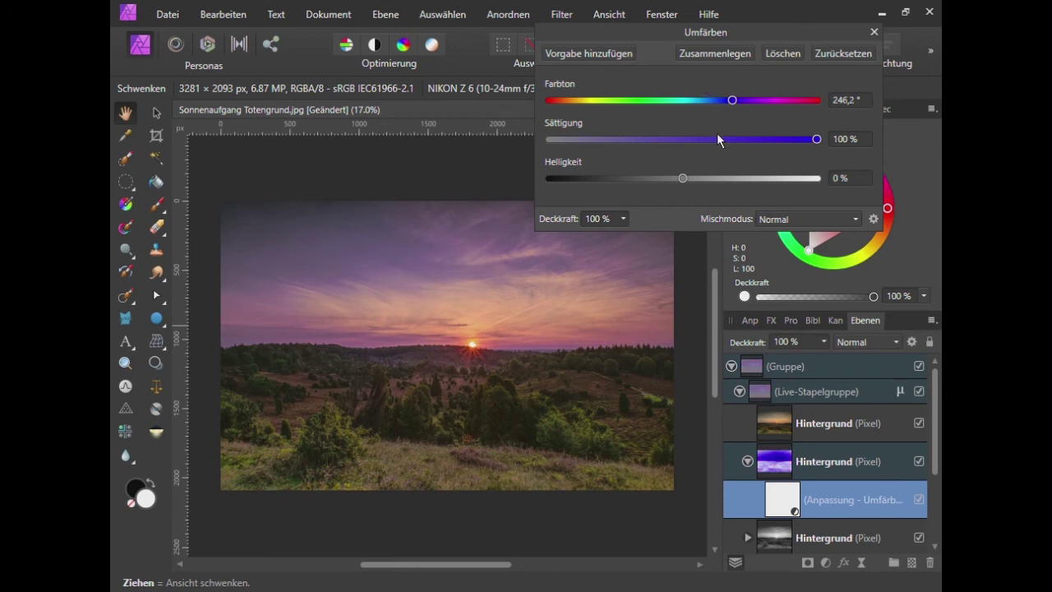
pyautogui.moveTo(816, 139); pyautogui.dragTo(576, 141)
pyautogui.moveTo(752, 150); pyautogui.dragTo(784, 149)
pyautogui.moveTo(684, 178)
pyautogui.mouseDown()
pyautogui.moveTo(647, 180)
pyautogui.moveTo(664, 186)
pyautogui.mouseUp()
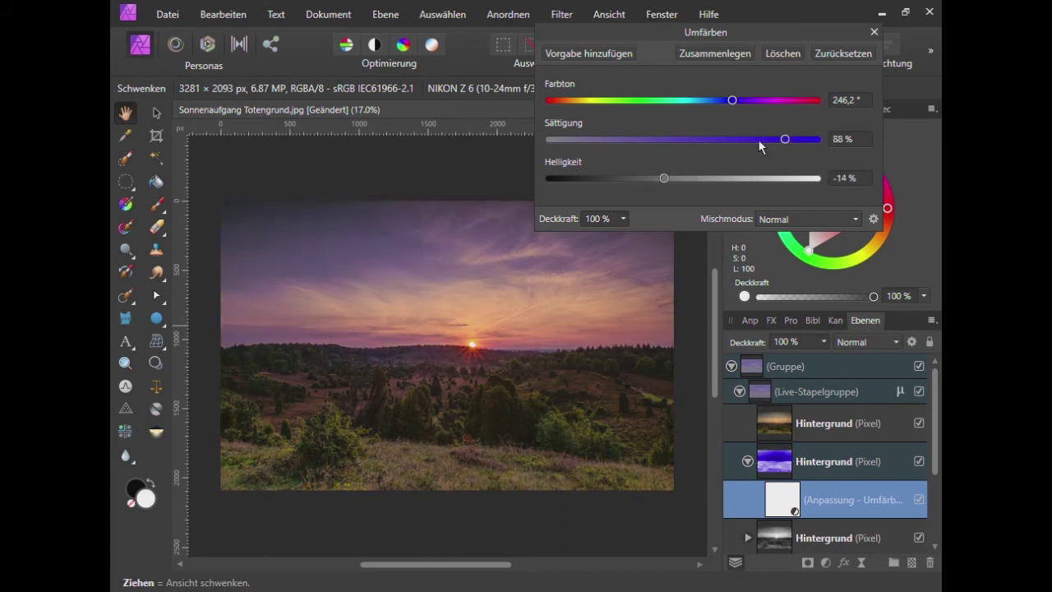
pyautogui.moveTo(786, 139); pyautogui.dragTo(798, 139)
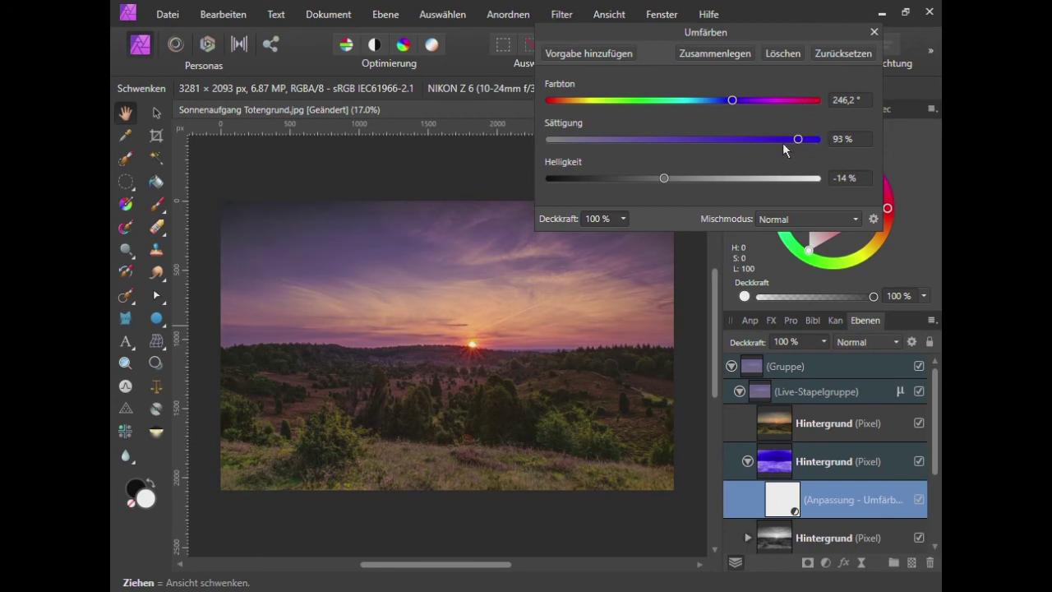
pyautogui.click(871, 33)
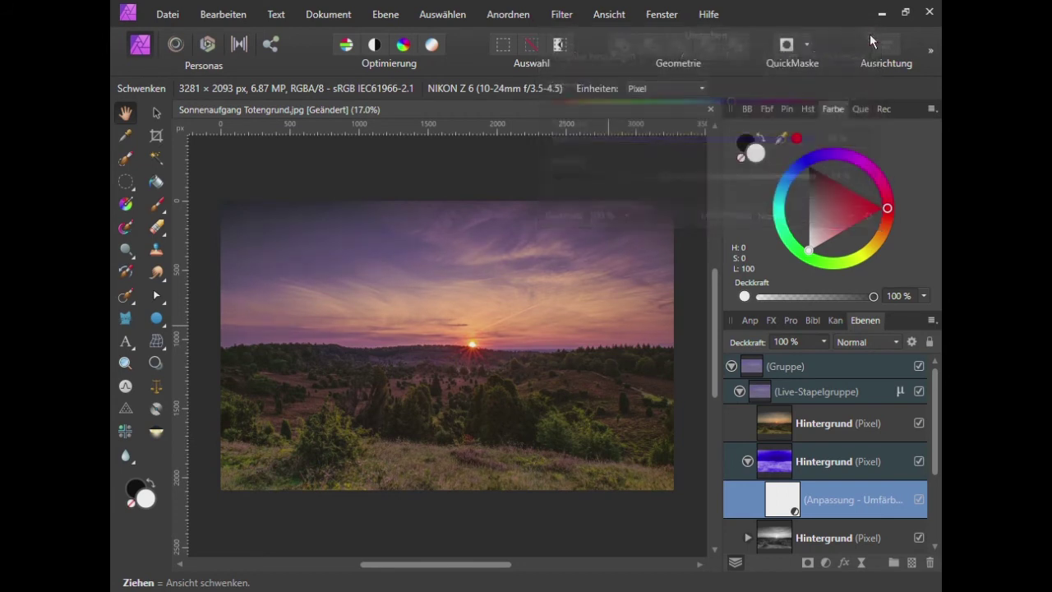
# Collapse the purple copy and open the grey copy's Schwarz-Weiß adjustment settings
pyautogui.click(748, 462)
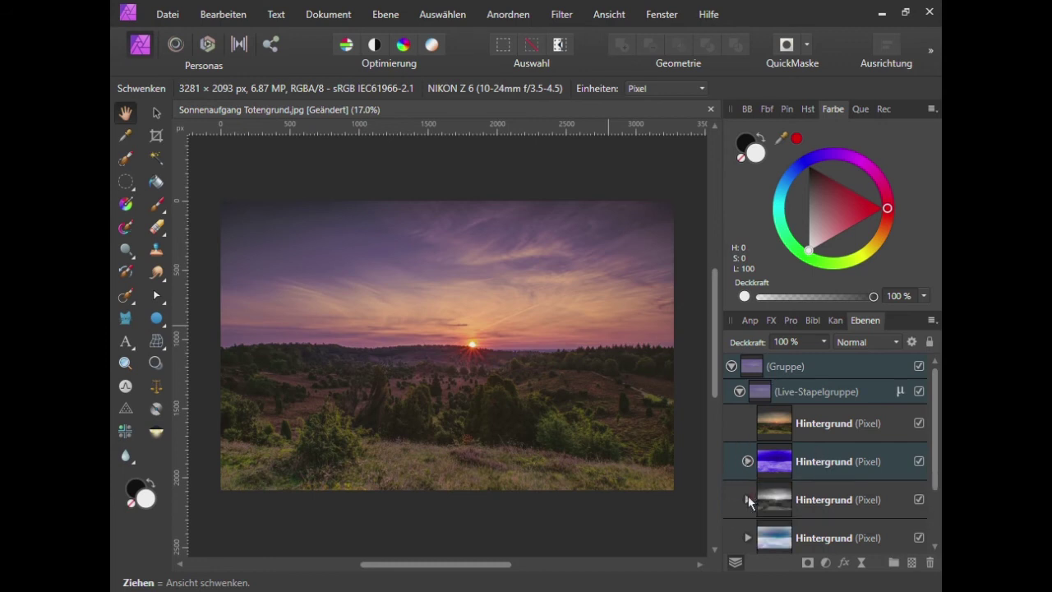
pyautogui.click(749, 498)
pyautogui.scroll(-2, 794, 501)
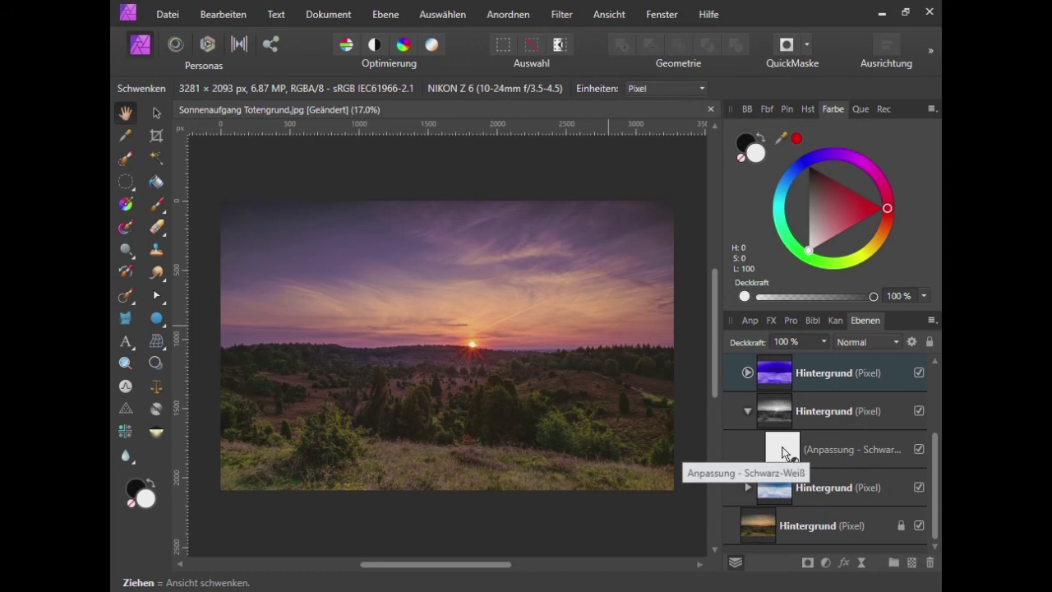
pyautogui.doubleClick(783, 452)
pyautogui.moveTo(562, 142); pyautogui.dragTo(820, 93)
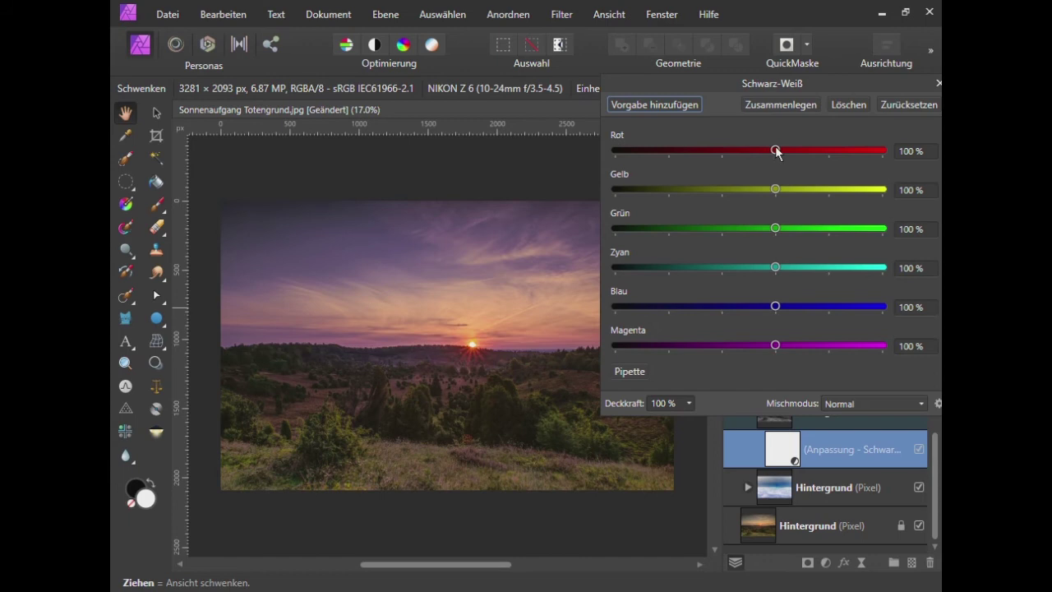
# Set Schwarz-Weiß red 29%, yellow and green 0%, cyan -200%, blue -116%
pyautogui.moveTo(776, 150)
pyautogui.mouseDown()
pyautogui.moveTo(688, 152)
pyautogui.moveTo(862, 158)
pyautogui.moveTo(737, 158)
pyautogui.mouseUp()
pyautogui.moveTo(776, 190); pyautogui.dragTo(722, 190)
pyautogui.moveTo(771, 230)
pyautogui.mouseDown()
pyautogui.moveTo(709, 229)
pyautogui.moveTo(744, 228)
pyautogui.moveTo(724, 228)
pyautogui.mouseUp()
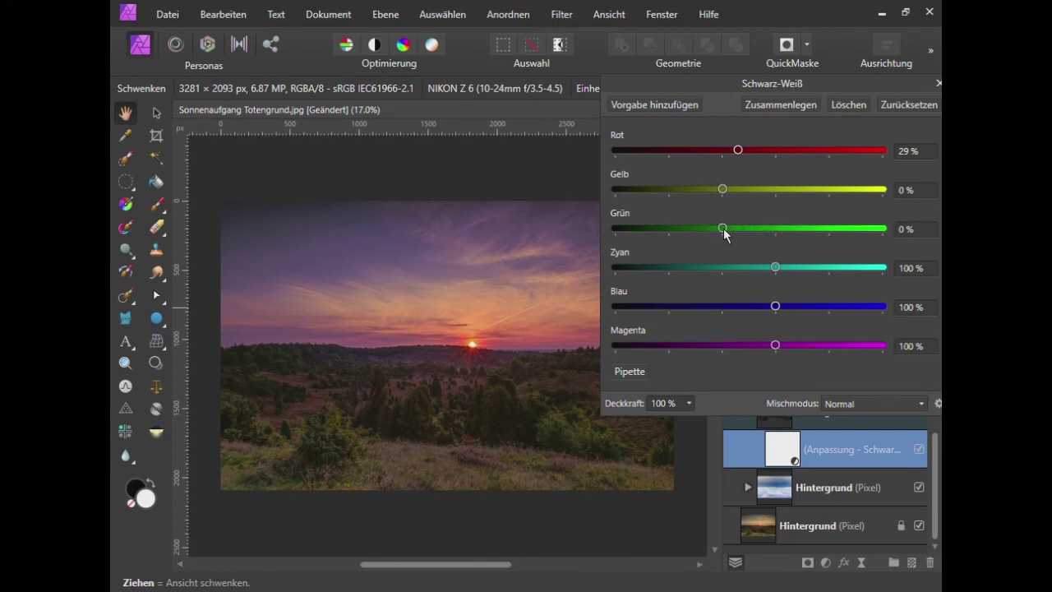
pyautogui.moveTo(775, 267)
pyautogui.mouseDown()
pyautogui.moveTo(806, 269)
pyautogui.moveTo(628, 284)
pyautogui.moveTo(868, 277)
pyautogui.moveTo(618, 280)
pyautogui.mouseUp()
pyautogui.moveTo(775, 307); pyautogui.dragTo(660, 314)
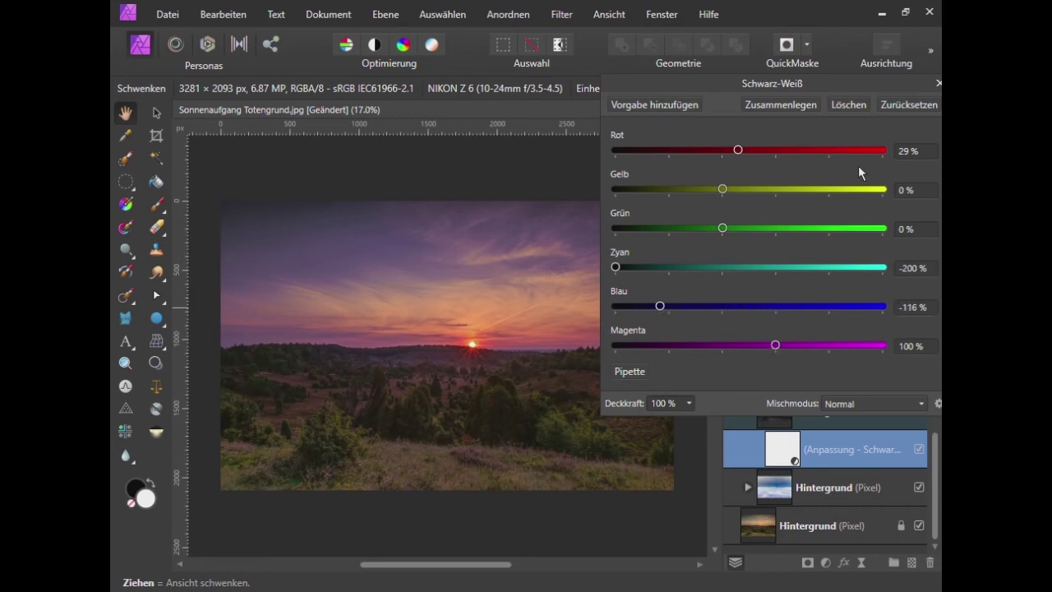
pyautogui.click(938, 83)
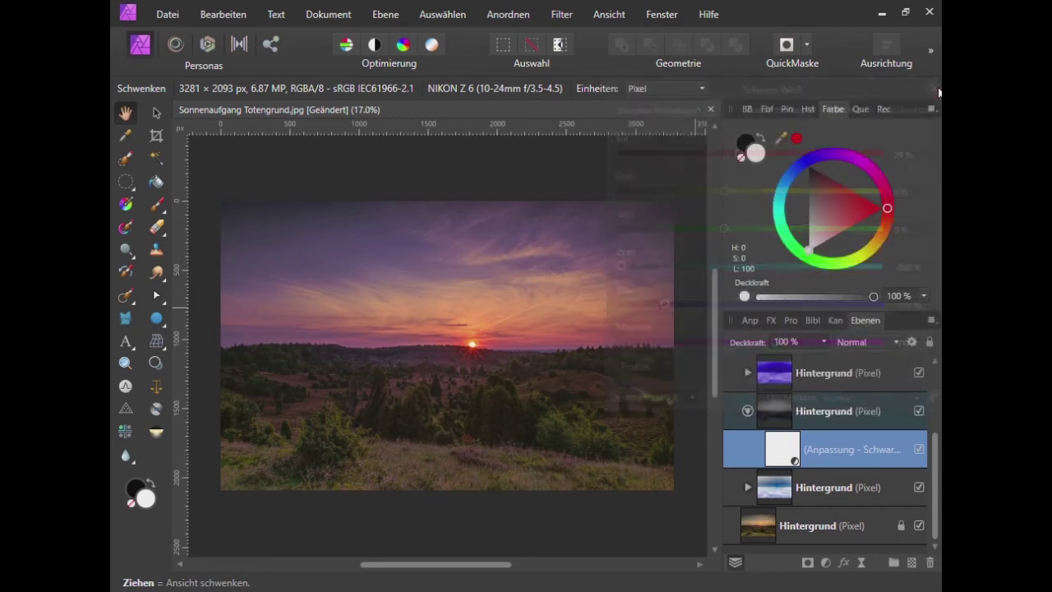
# Lower the blue-sky copy's Helligkeit / Kontrast brightness to -21%, keeping contrast at 0%
pyautogui.click(749, 410)
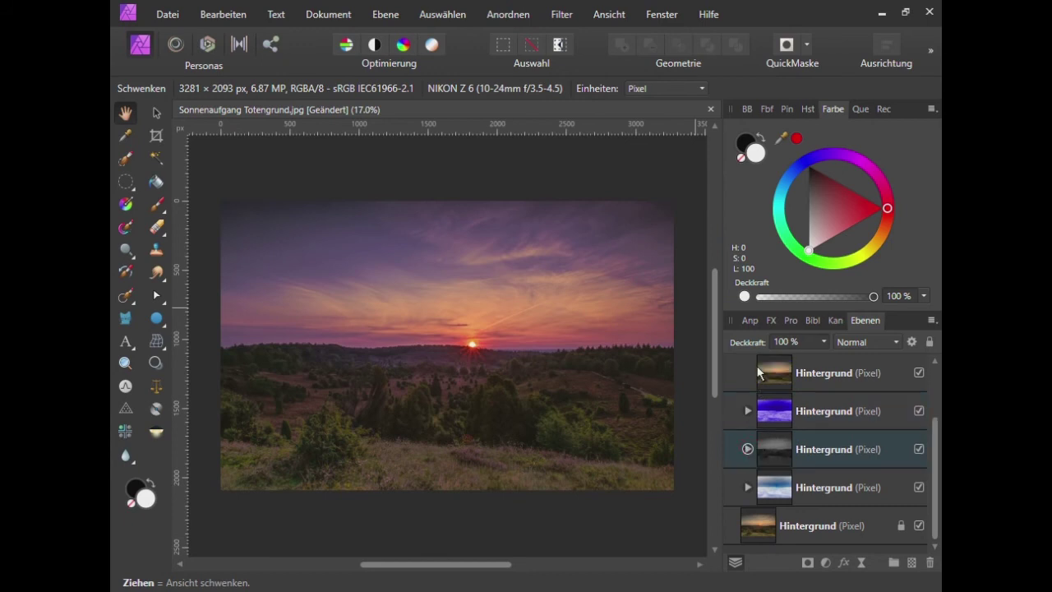
pyautogui.click(746, 490)
pyautogui.scroll(-2, 772, 488)
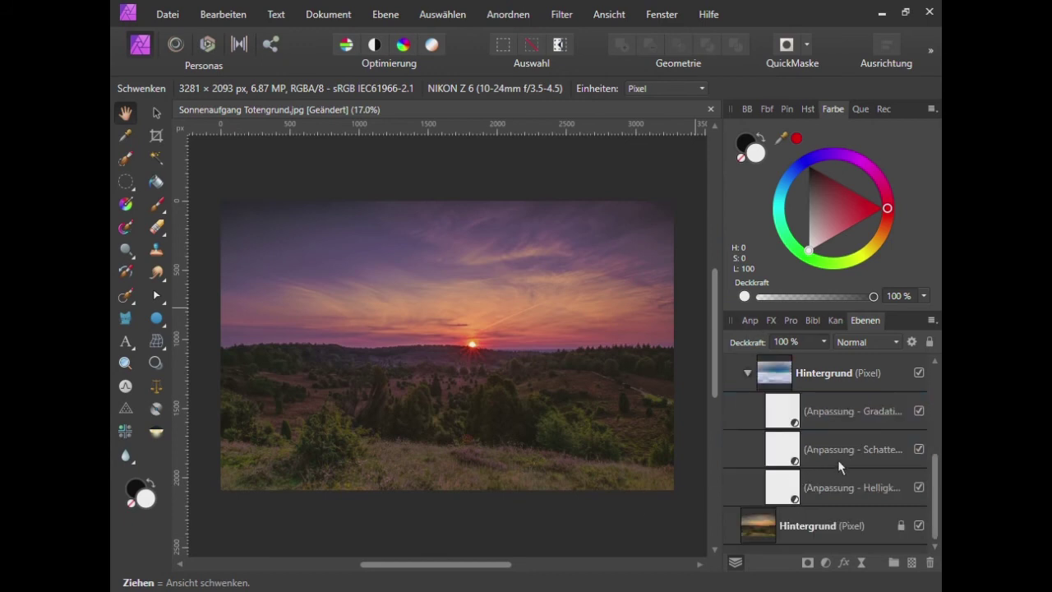
pyautogui.doubleClick(789, 488)
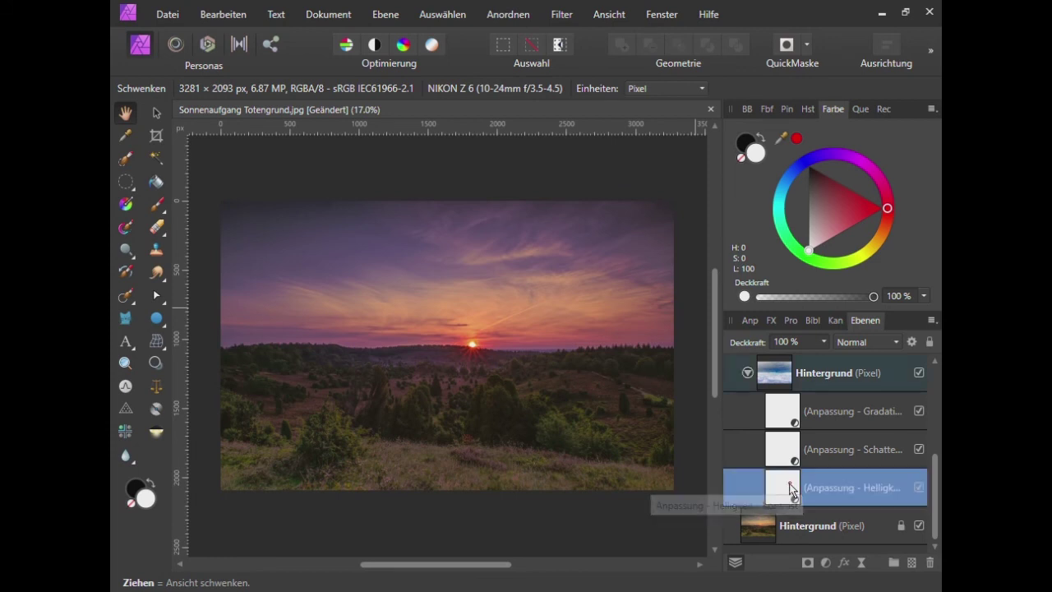
pyautogui.moveTo(744, 319)
pyautogui.mouseDown()
pyautogui.moveTo(710, 321)
pyautogui.moveTo(791, 318)
pyautogui.moveTo(715, 318)
pyautogui.moveTo(784, 350)
pyautogui.moveTo(701, 342)
pyautogui.moveTo(747, 349)
pyautogui.mouseUp()
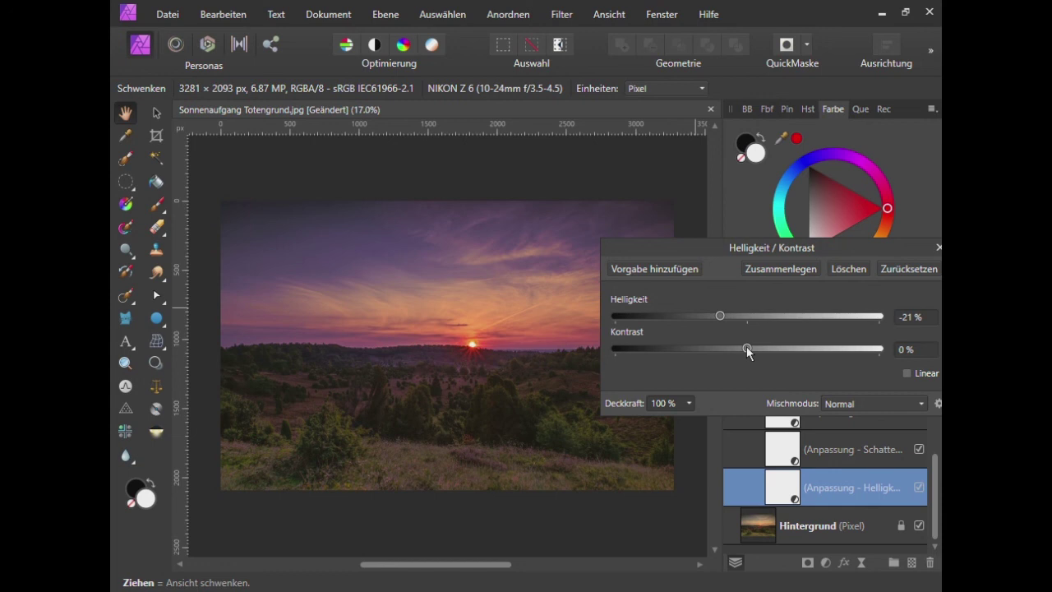
pyautogui.click(939, 246)
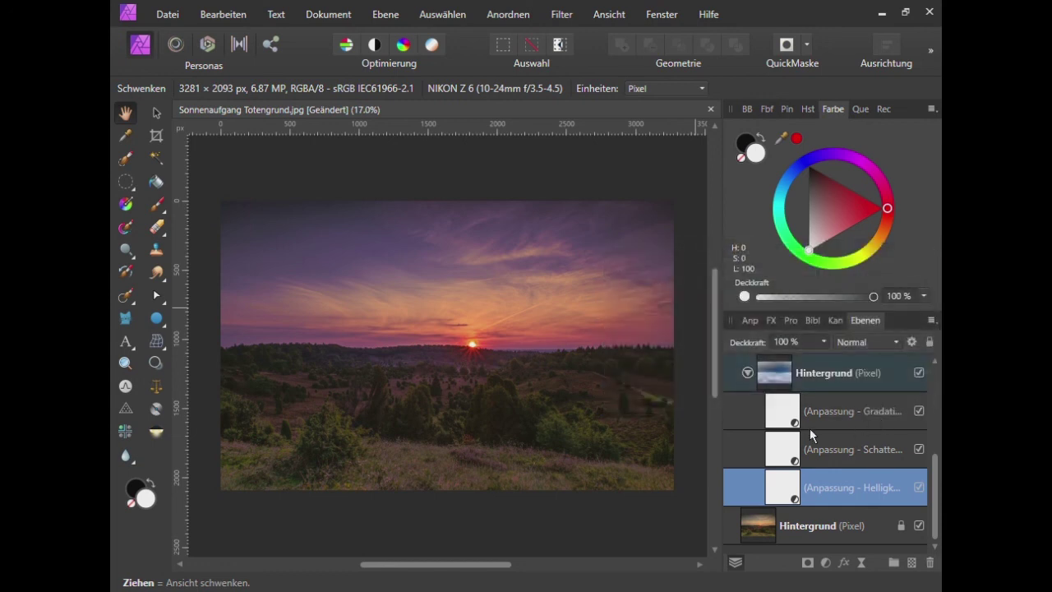
# Set the Schatten / Lichter adjustment to 12% shadows and 45% highlights
pyautogui.doubleClick(787, 446)
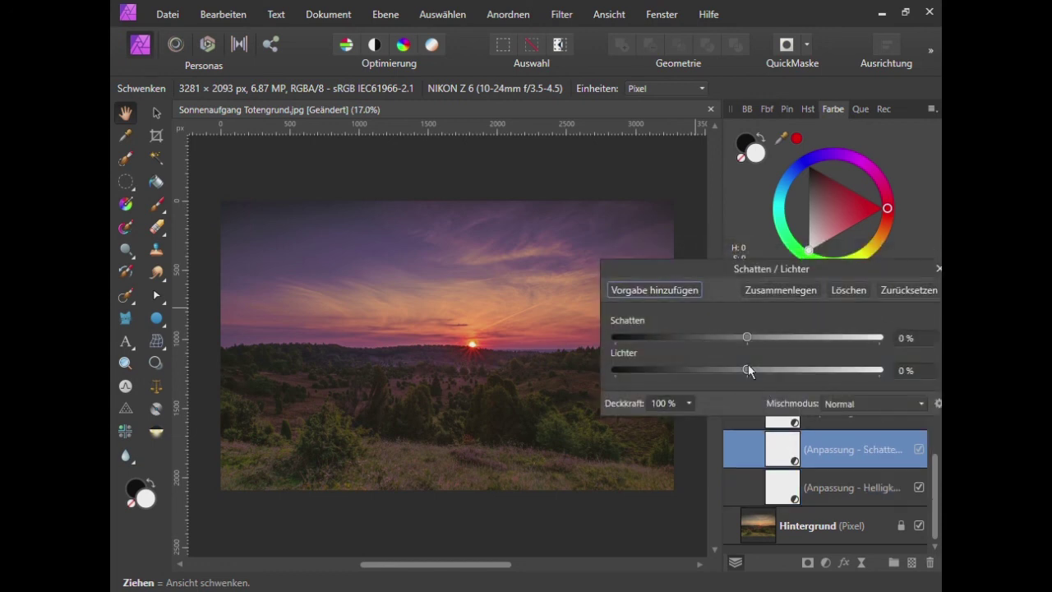
pyautogui.moveTo(746, 337)
pyautogui.mouseDown()
pyautogui.moveTo(766, 339)
pyautogui.moveTo(755, 337)
pyautogui.moveTo(743, 370)
pyautogui.moveTo(729, 370)
pyautogui.moveTo(780, 378)
pyautogui.mouseUp()
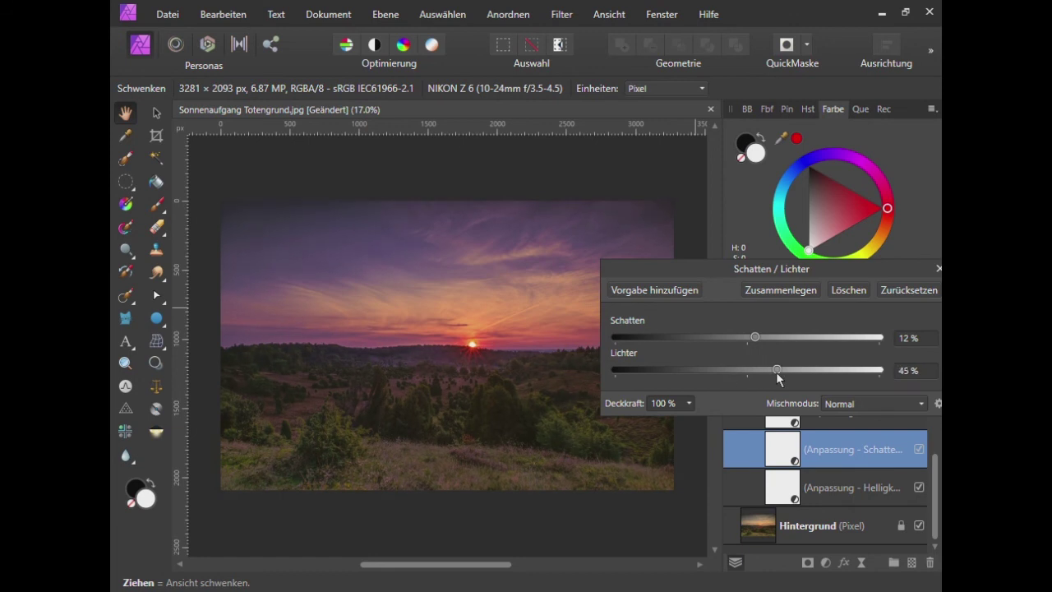
pyautogui.click(938, 268)
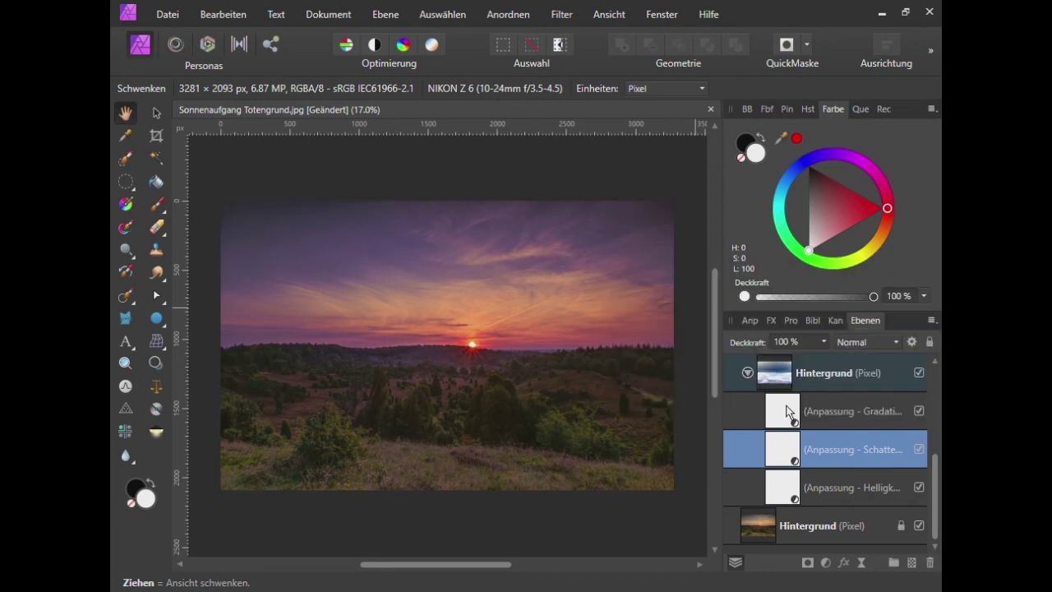
# Add two points to the Gradationskurven curve, pulling it slightly down
pyautogui.doubleClick(786, 411)
pyautogui.moveTo(550, 118); pyautogui.dragTo(888, 36)
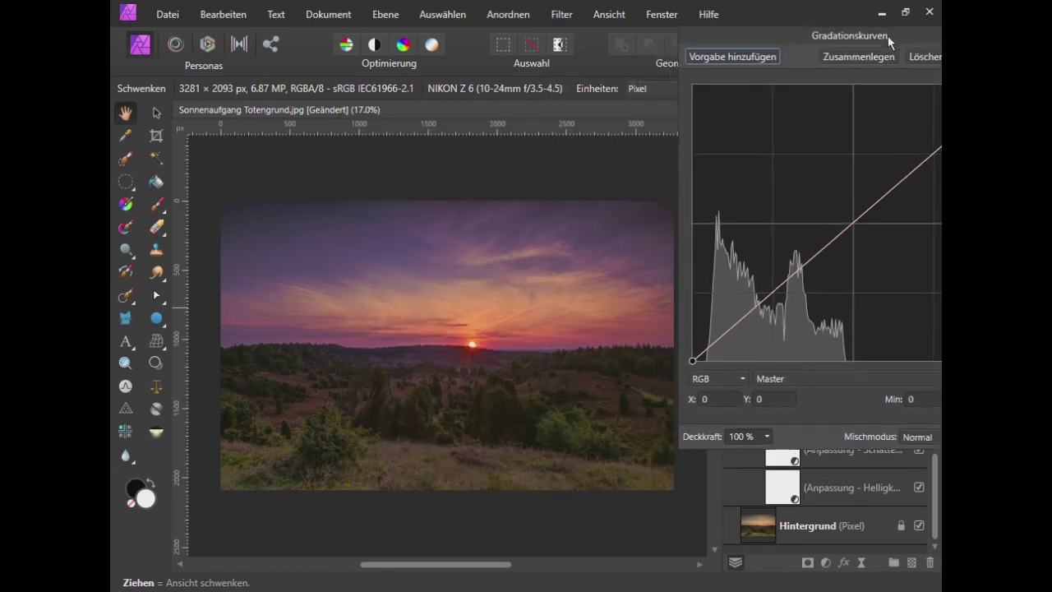
pyautogui.moveTo(778, 286); pyautogui.dragTo(780, 302)
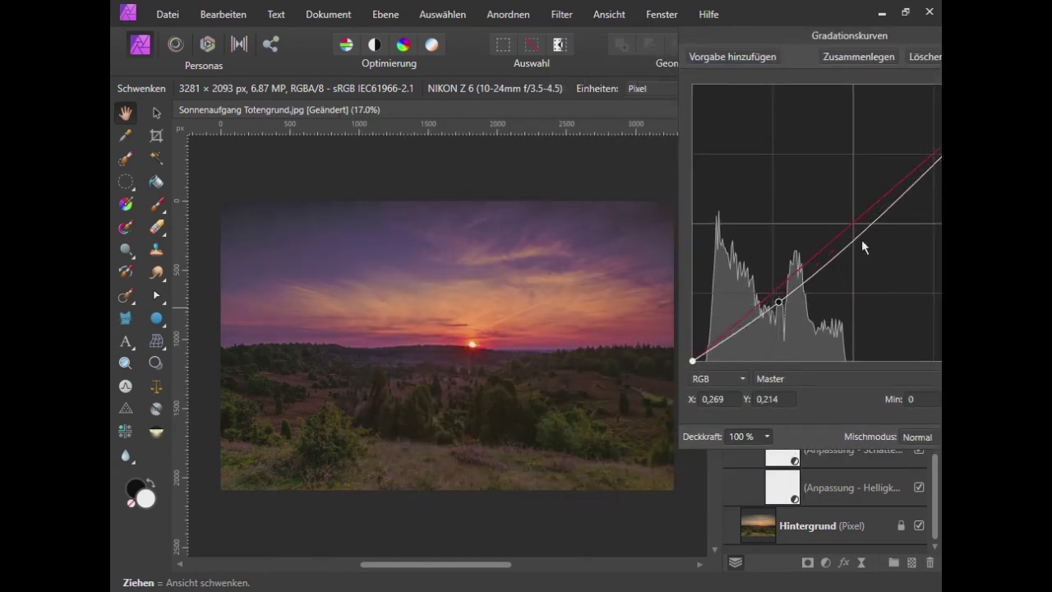
pyautogui.moveTo(921, 177); pyautogui.dragTo(919, 175)
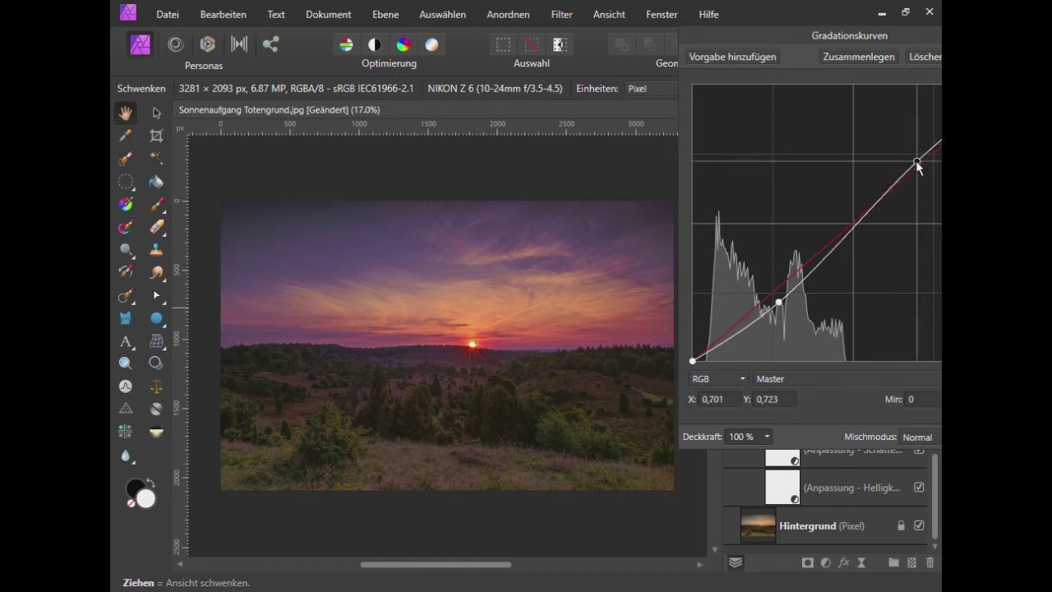
pyautogui.click(903, 49)
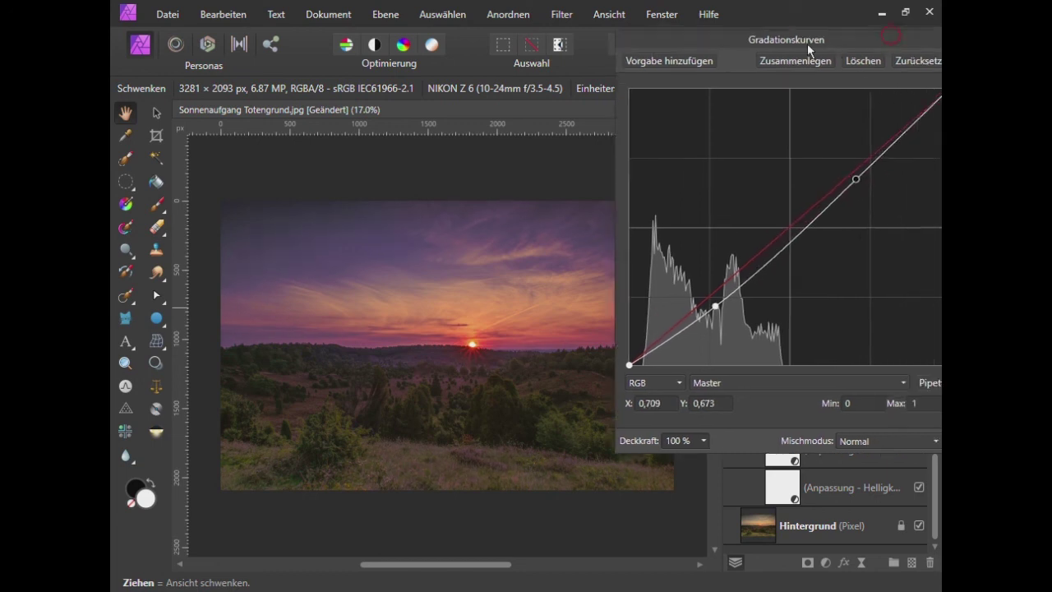
pyautogui.click(899, 47)
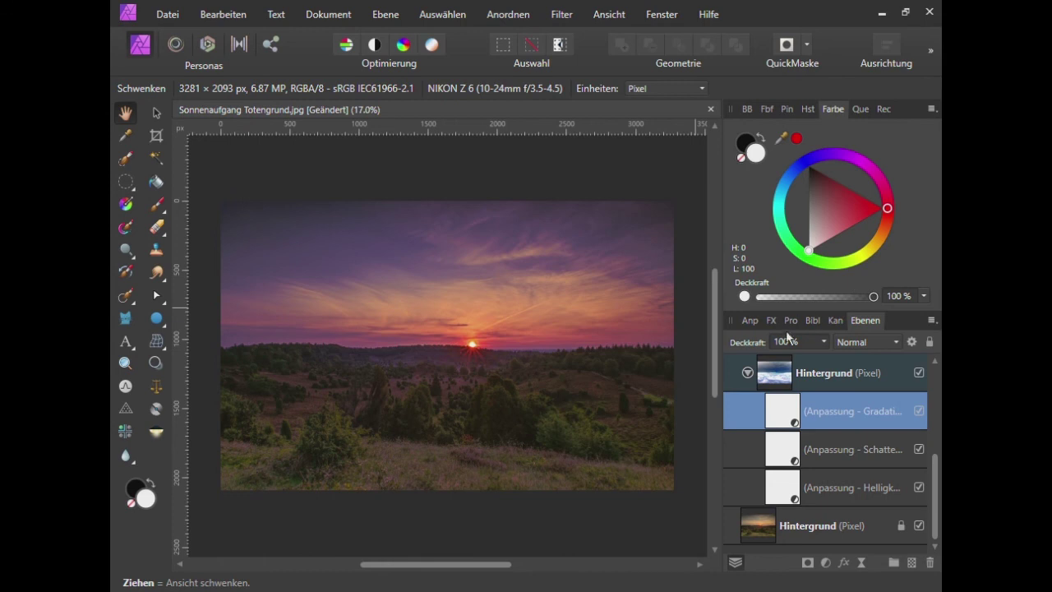
# Collapse the Gruppe, then hide and re-show it to compare original and purple colours
pyautogui.click(746, 371)
pyautogui.scroll(2, 751, 390)
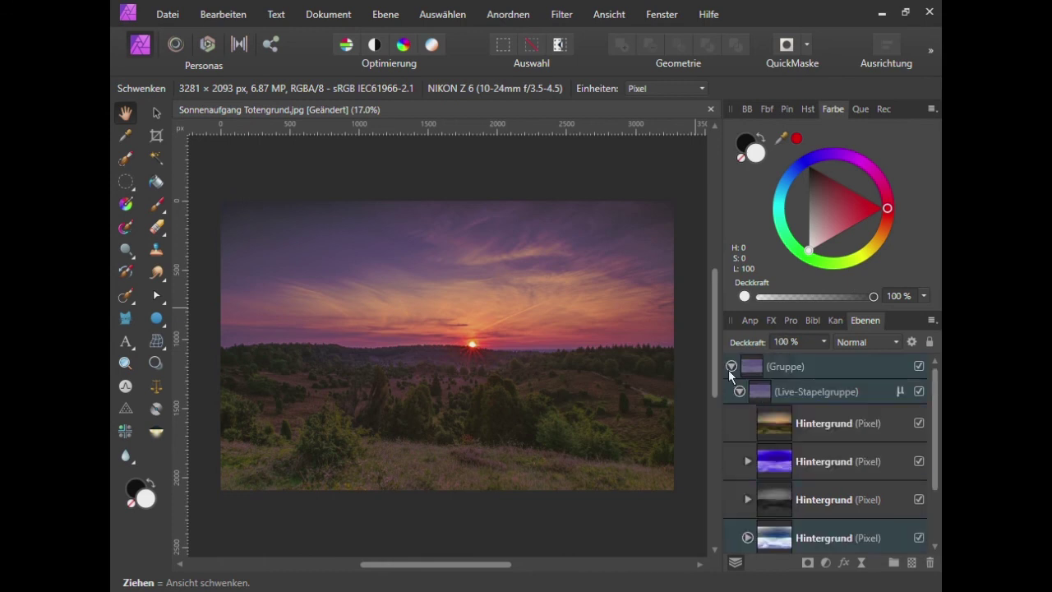
pyautogui.click(731, 367)
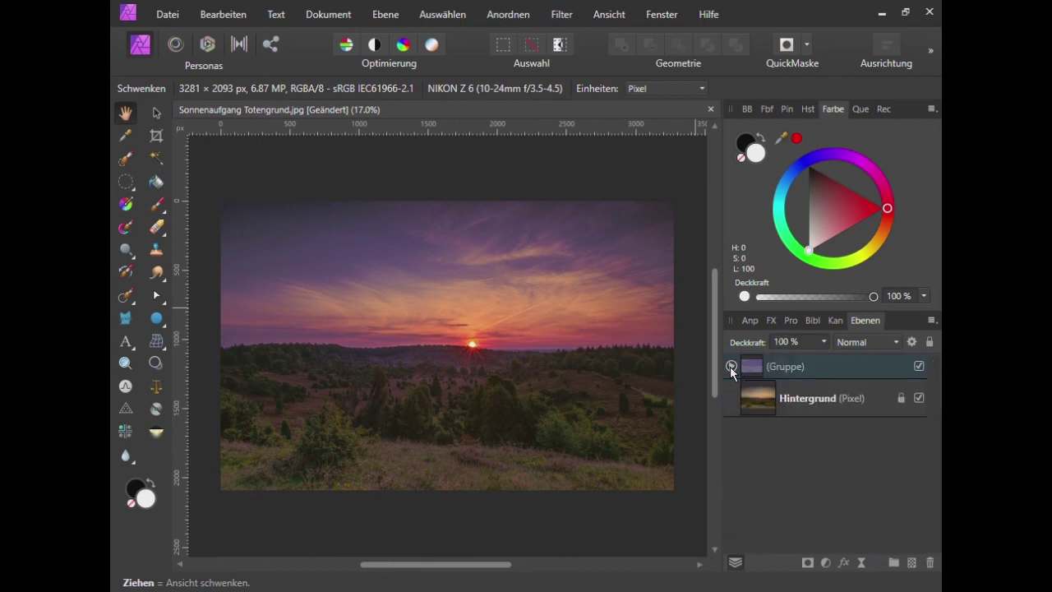
pyautogui.click(919, 367)
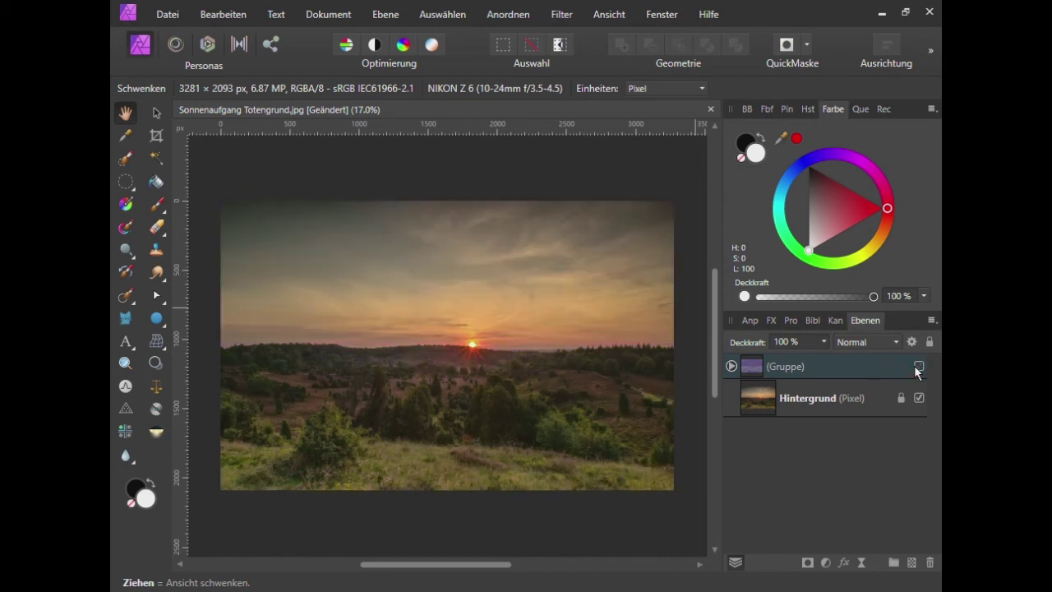
pyautogui.click(918, 367)
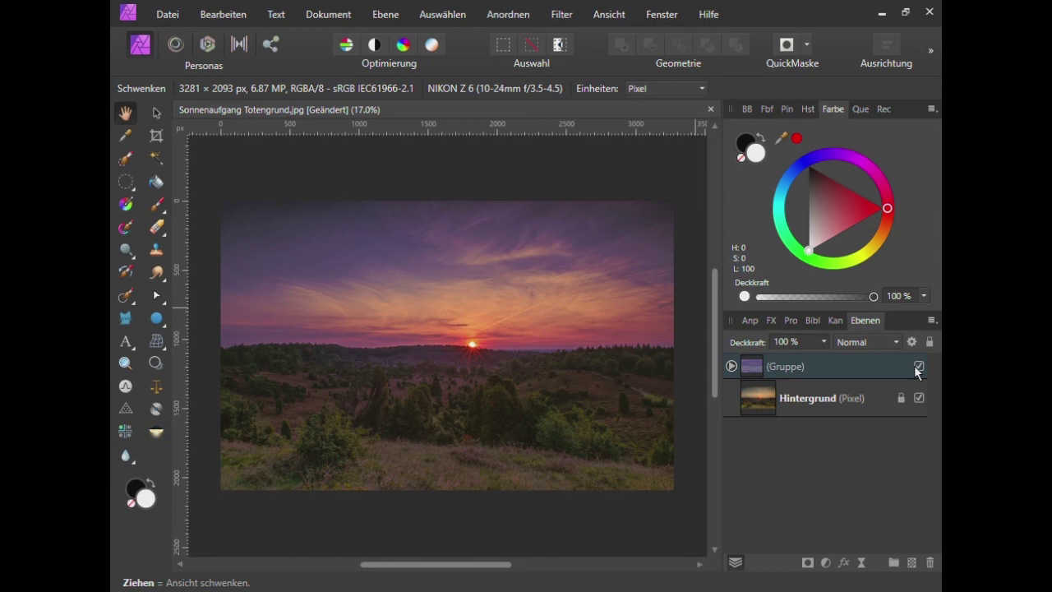